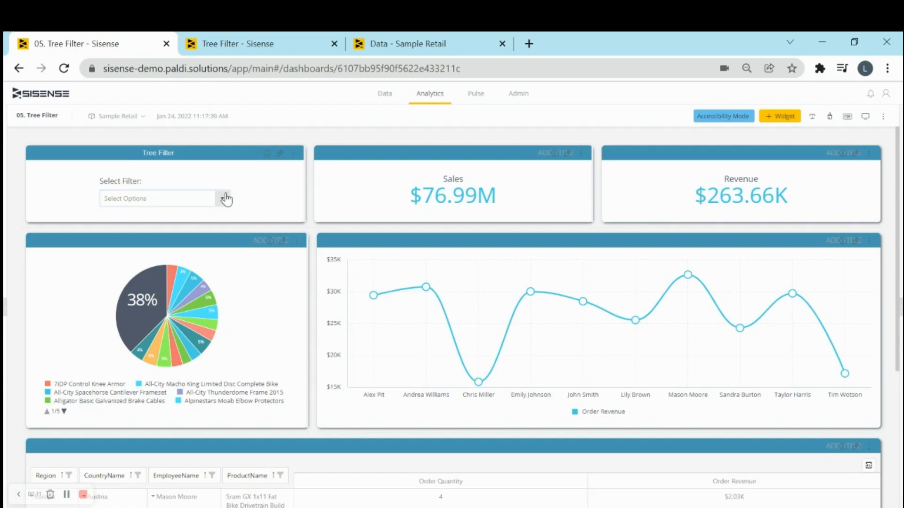
# Step: Browse the Tree Filter's Europe branch down through Austria to its first team manager's salespeople, and collapse and close the list
pyautogui.click(224, 199)
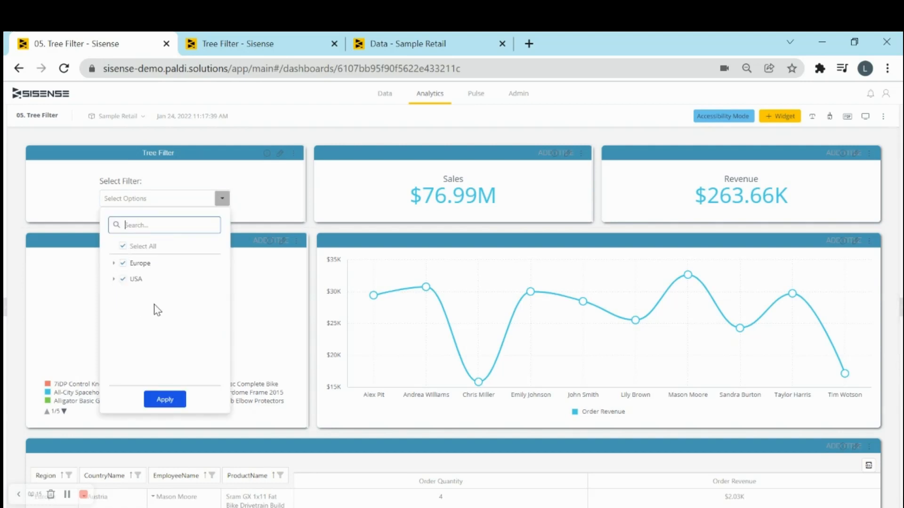
pyautogui.click(113, 263)
pyautogui.click(120, 279)
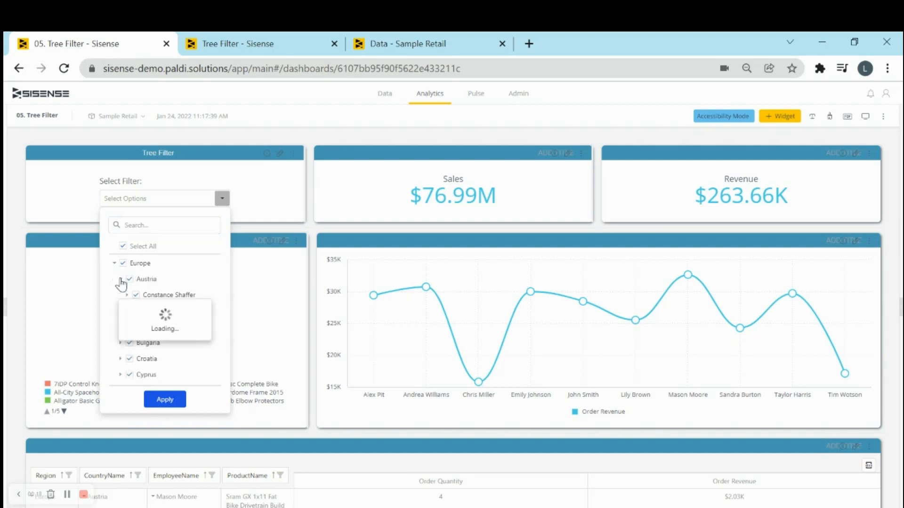
pyautogui.click(127, 294)
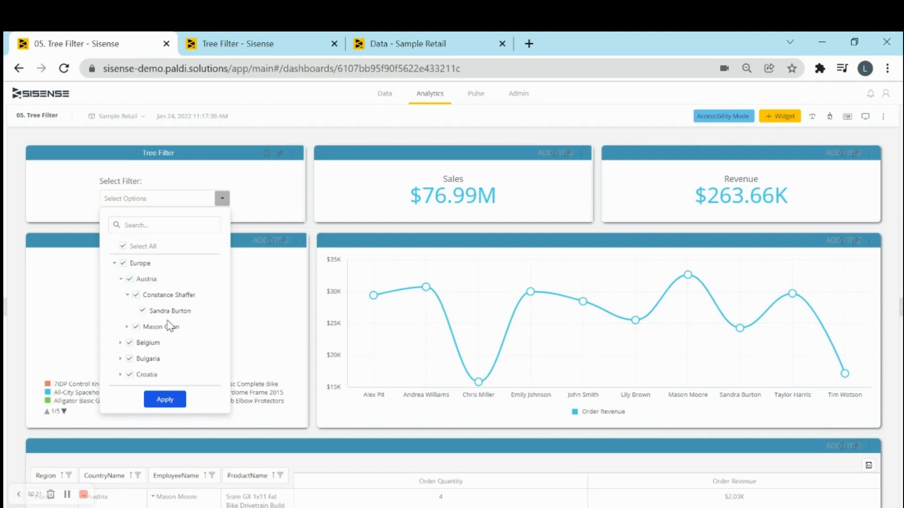
pyautogui.click(127, 294)
pyautogui.click(121, 279)
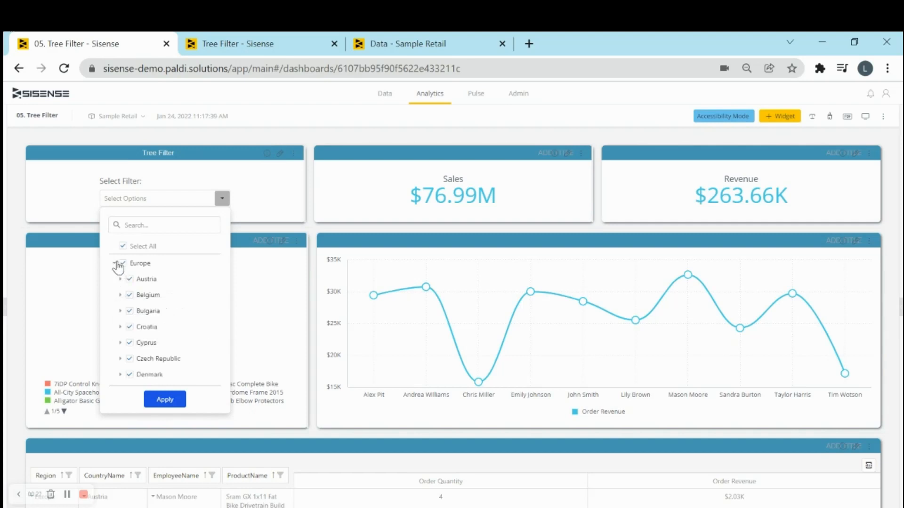
pyautogui.click(115, 264)
pyautogui.click(222, 197)
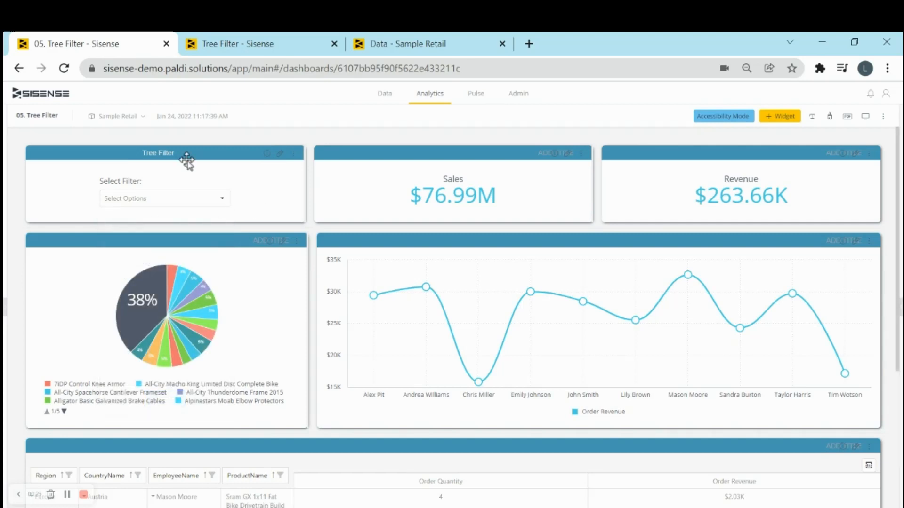
# Step: Reopen the Tree Filter list and inspect the first two team managers' salespeople under Bulgaria in the Europe branch
pyautogui.click(221, 198)
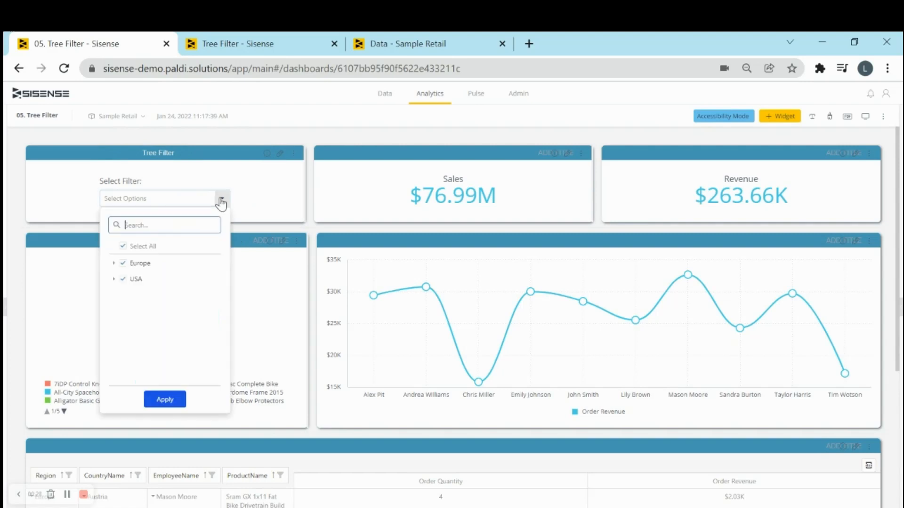
pyautogui.click(115, 264)
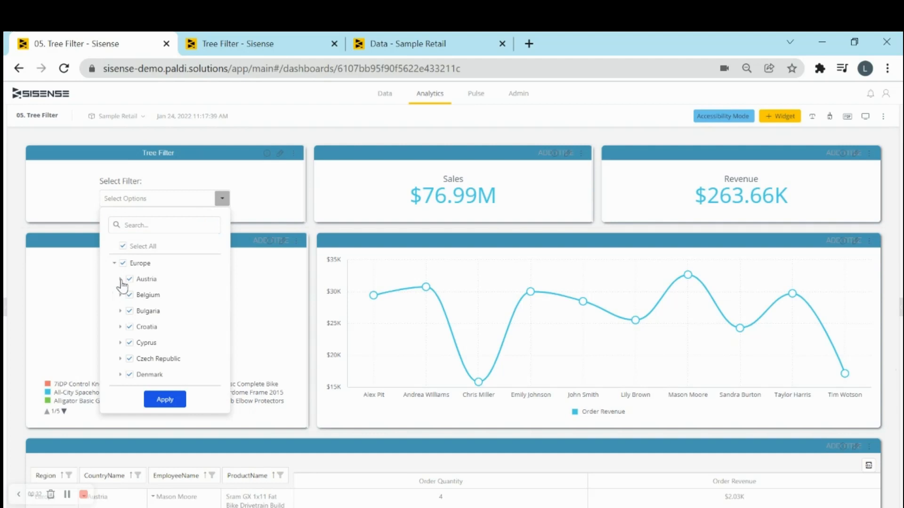
pyautogui.click(121, 311)
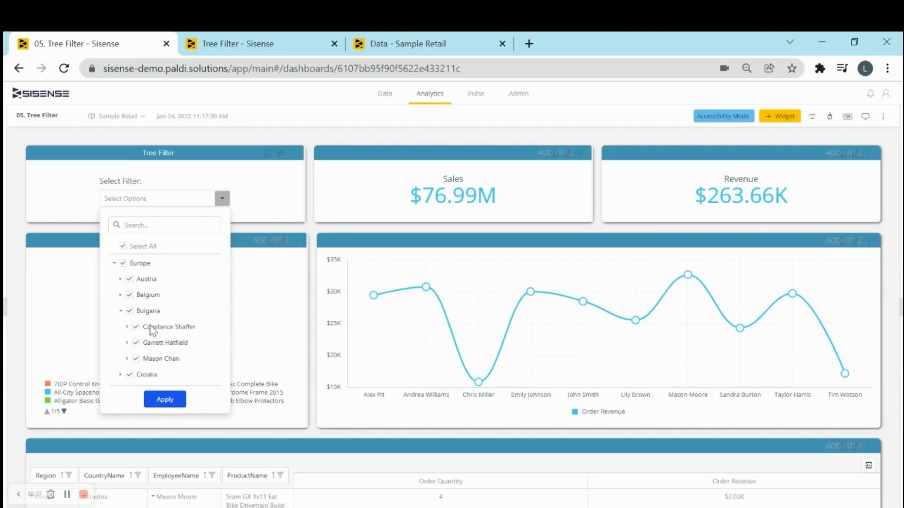
pyautogui.click(128, 328)
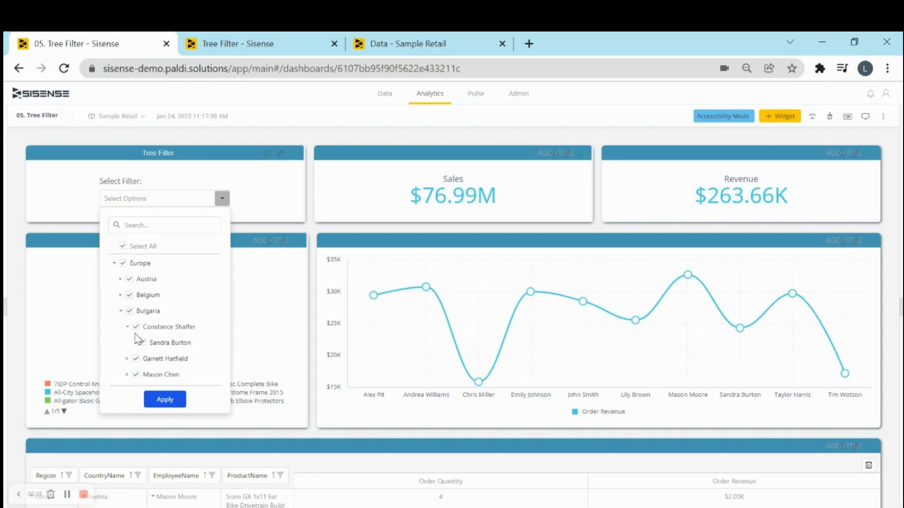
pyautogui.click(128, 359)
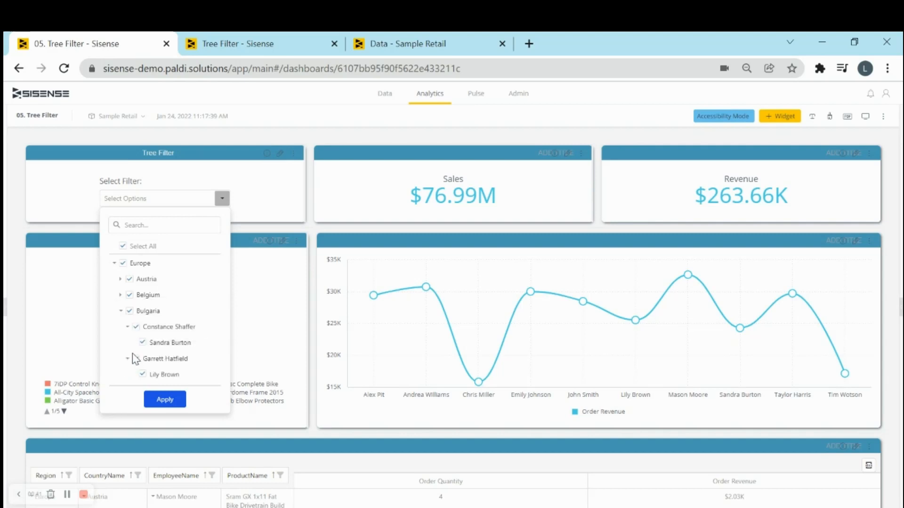
pyautogui.scroll(-2, 132, 358)
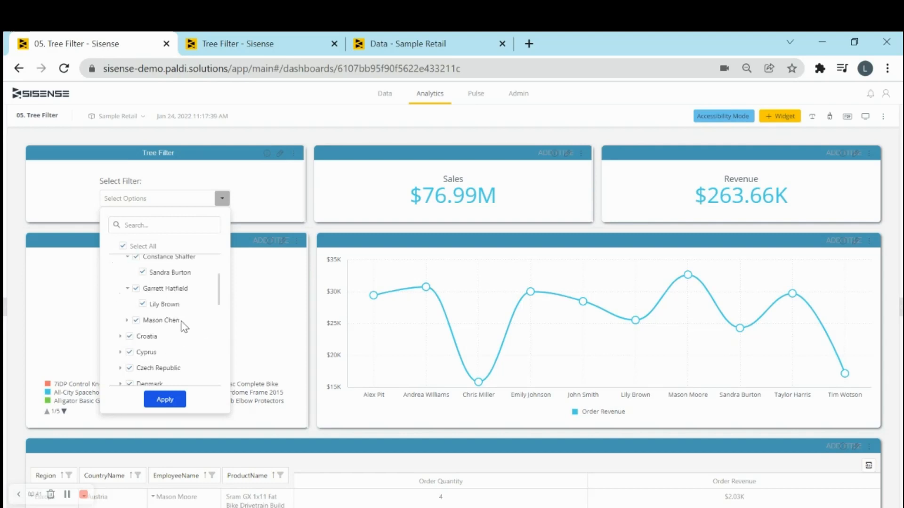
pyautogui.click(238, 261)
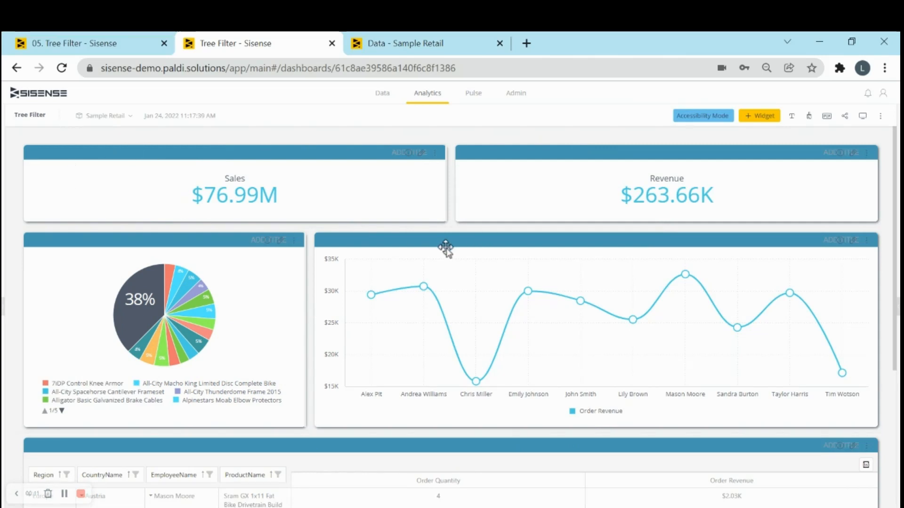
# Step: Open the TreeFilter custom table's query from the Sample Retail data model in a full-size editor
pyautogui.scroll(-1, 446, 250)
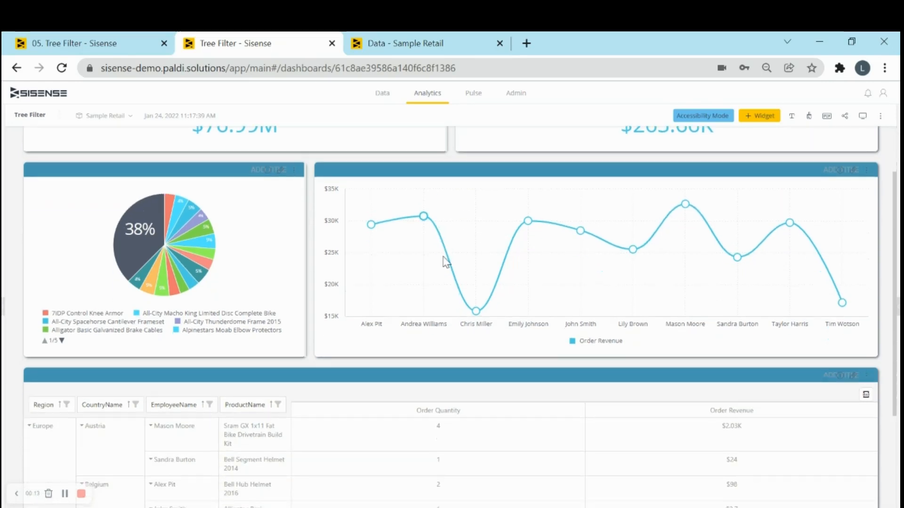
pyautogui.scroll(1, 446, 263)
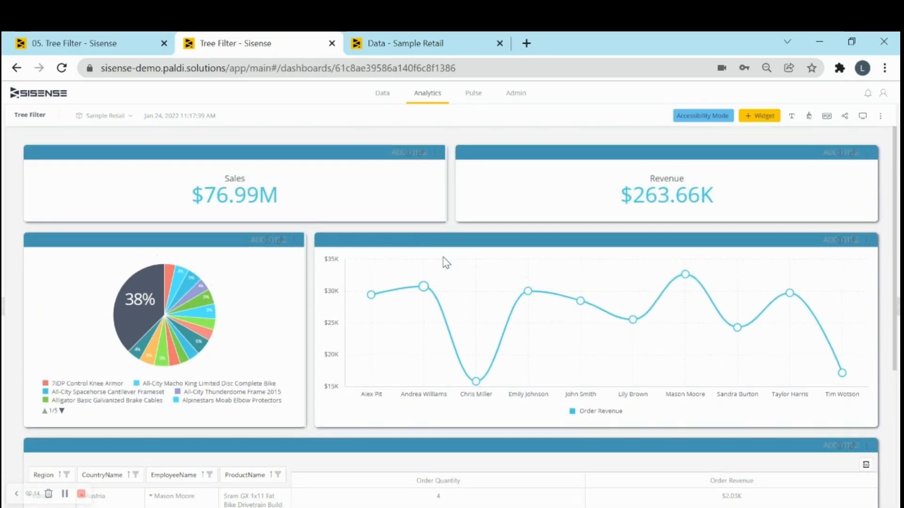
pyautogui.click(423, 47)
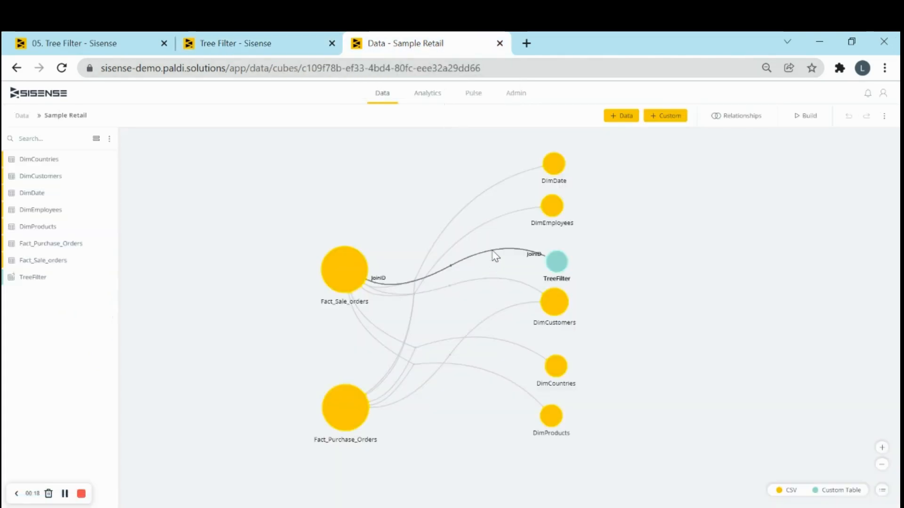
pyautogui.click(557, 267)
pyautogui.click(558, 223)
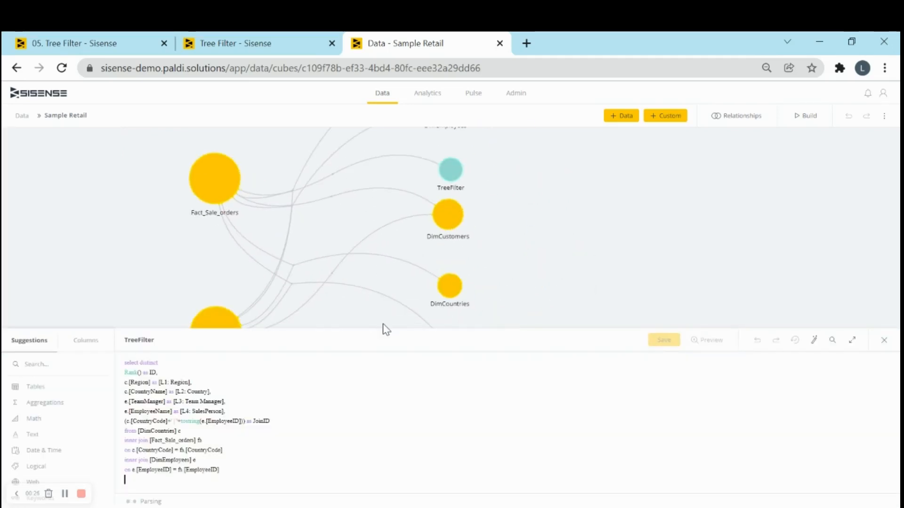
pyautogui.moveTo(384, 327); pyautogui.dragTo(422, 175)
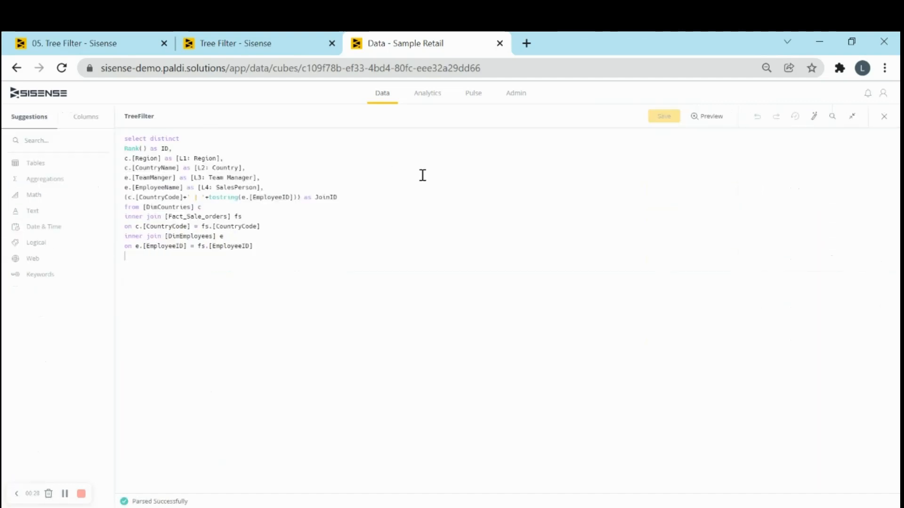
# Step: Preview the TreeFilter query's results in an enlarged results area and examine the region, country, team manager, salesperson and JoinID rows
pyautogui.click(710, 116)
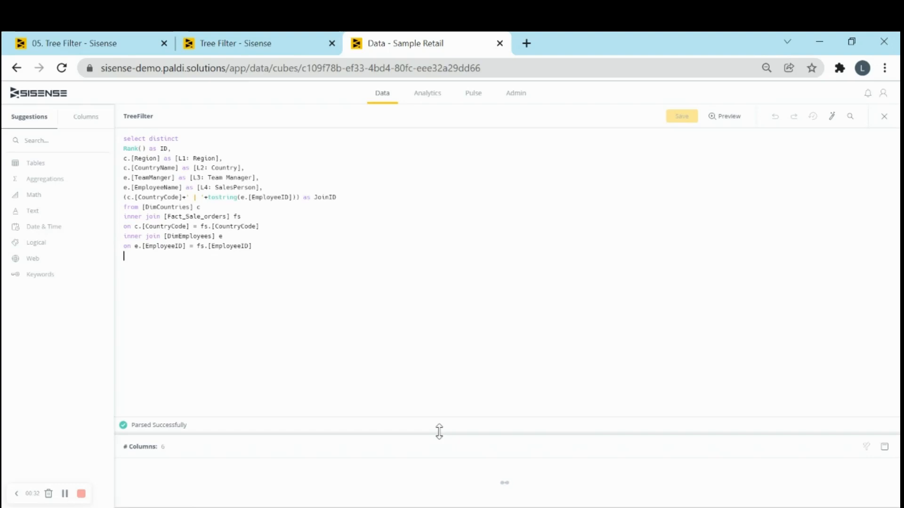
pyautogui.moveTo(439, 433); pyautogui.dragTo(434, 283)
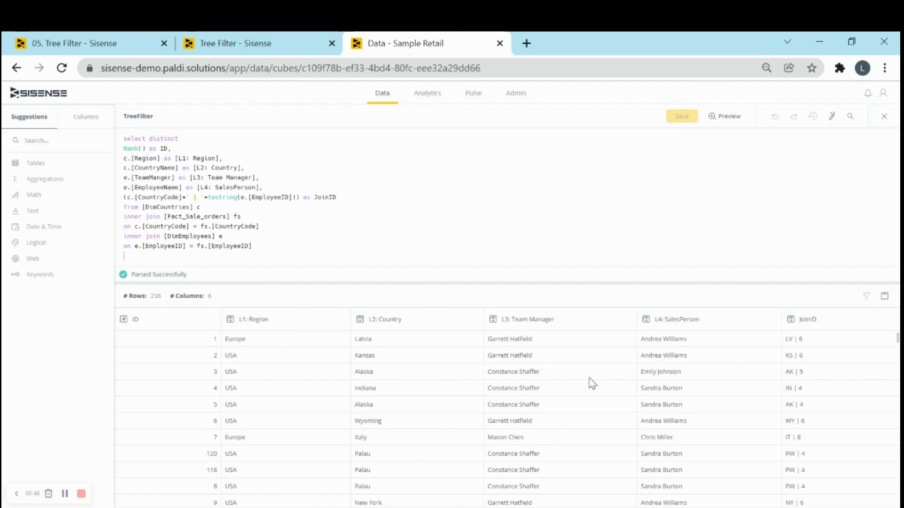
pyautogui.scroll(-5, 592, 383)
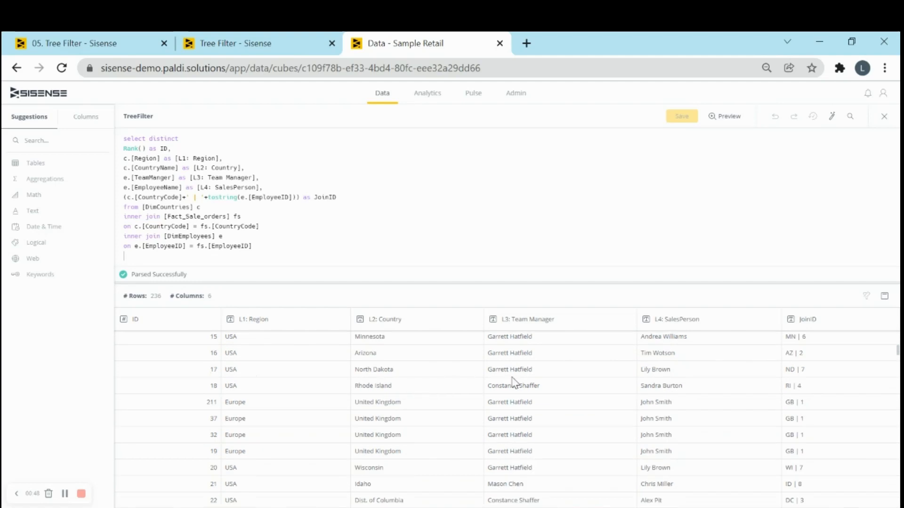
pyautogui.scroll(-2, 651, 377)
pyautogui.scroll(5, 676, 377)
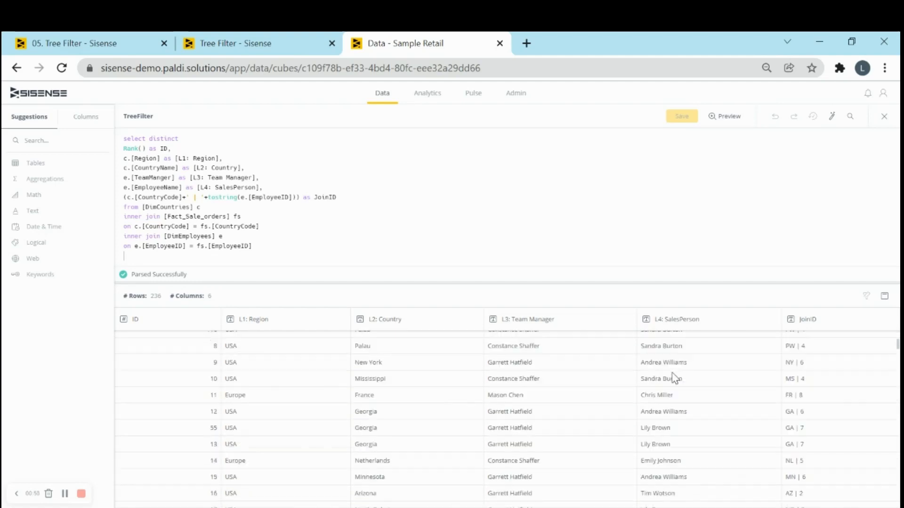
pyautogui.scroll(3, 682, 374)
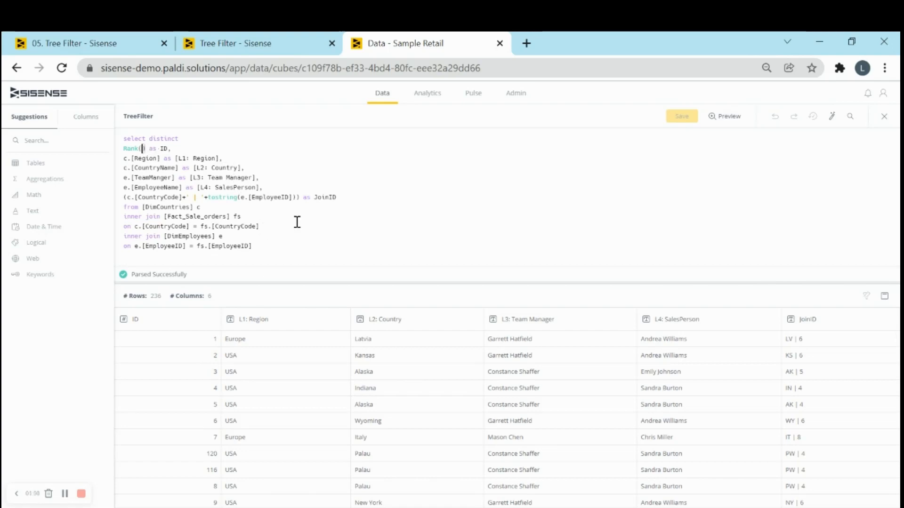
# Step: Review the TreeFilter query's ID ranking, level columns, JoinID expression and table joins, and close the editor
pyautogui.click(195, 150)
pyautogui.click(274, 154)
pyautogui.click(227, 208)
pyautogui.click(268, 227)
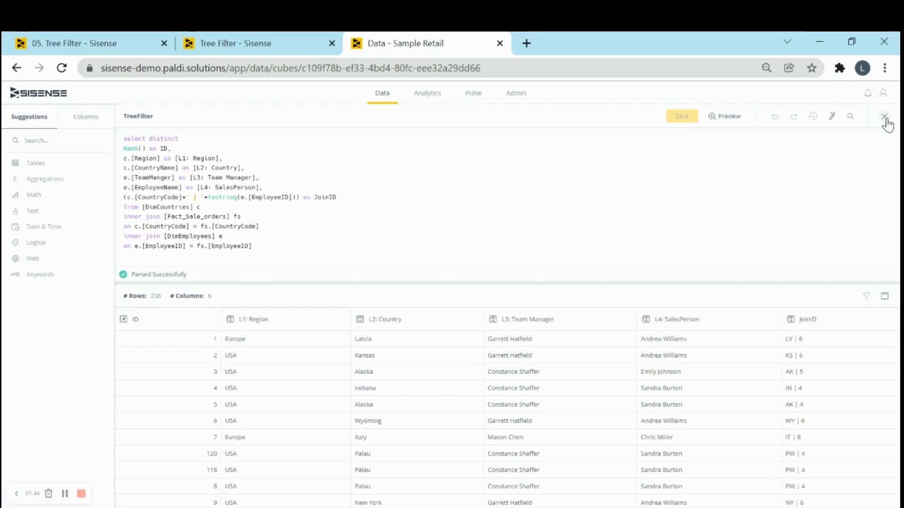
pyautogui.click(548, 219)
pyautogui.click(362, 206)
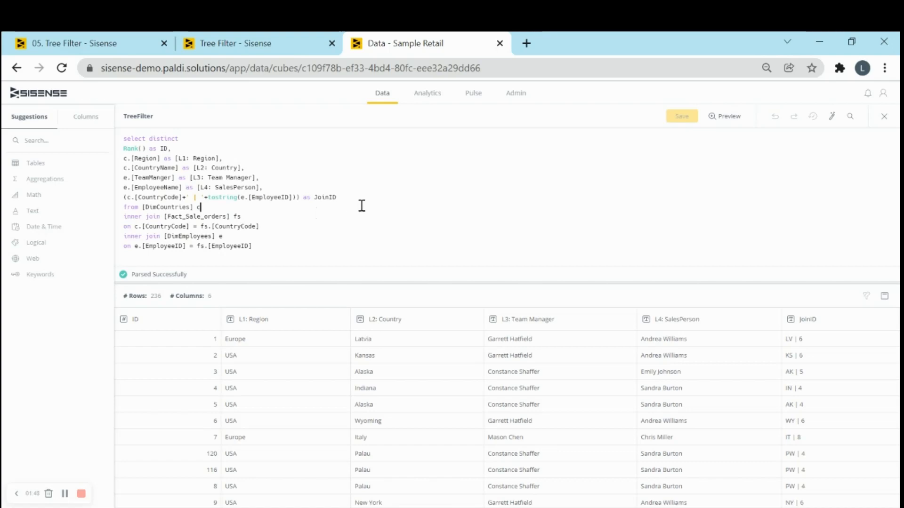
pyautogui.click(884, 117)
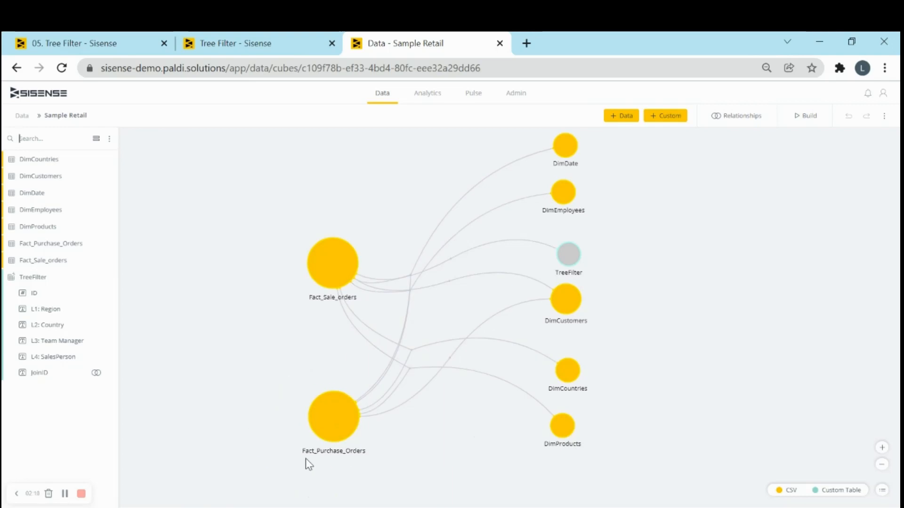
pyautogui.click(214, 45)
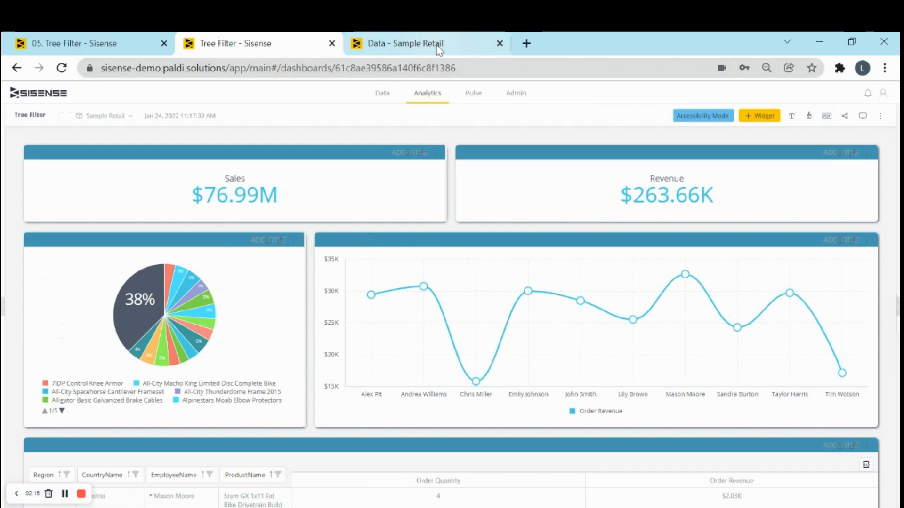
pyautogui.click(439, 48)
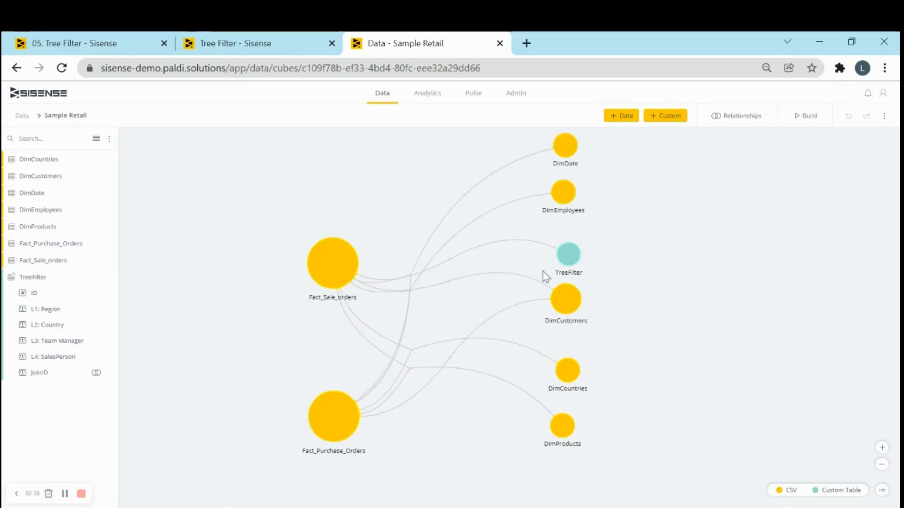
# Step: Show the filters of the Tree Filter dashboard and start adding a dashboard filter
pyautogui.moveTo(578, 260)
pyautogui.click(247, 42)
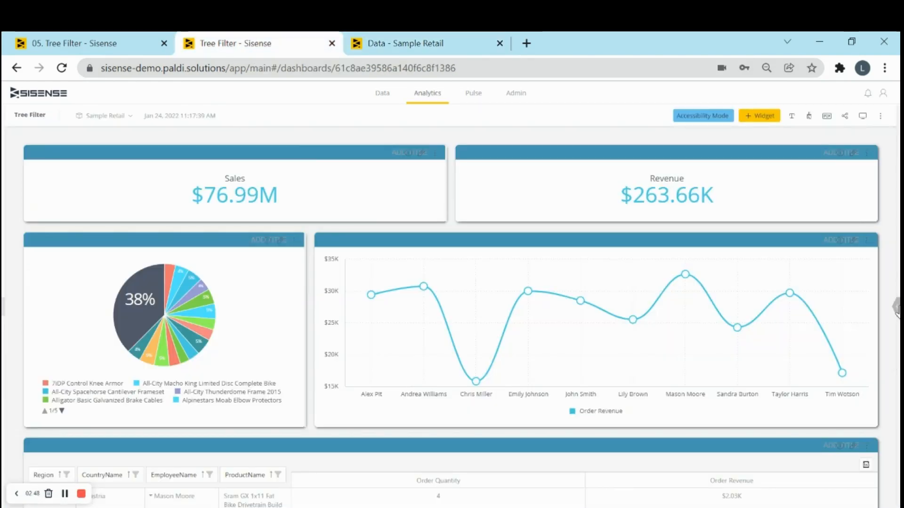
pyautogui.click(897, 308)
pyautogui.click(860, 305)
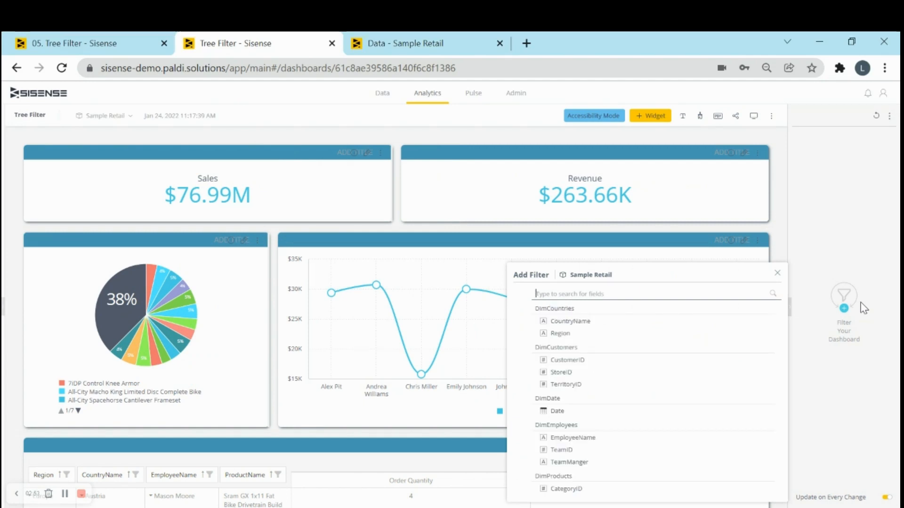
# Step: Check the Rank() as ID line in the TreeFilter custom table's query in the data model, and close the editor
pyautogui.click(465, 41)
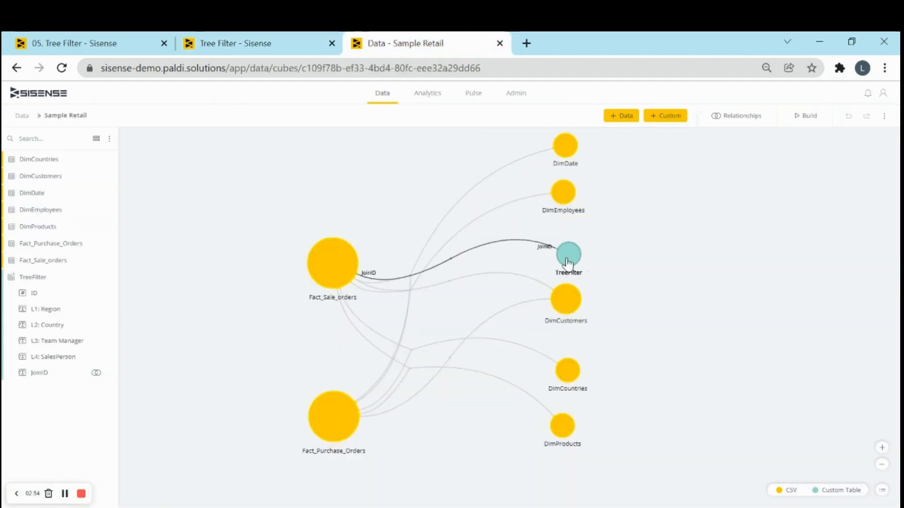
pyautogui.click(598, 225)
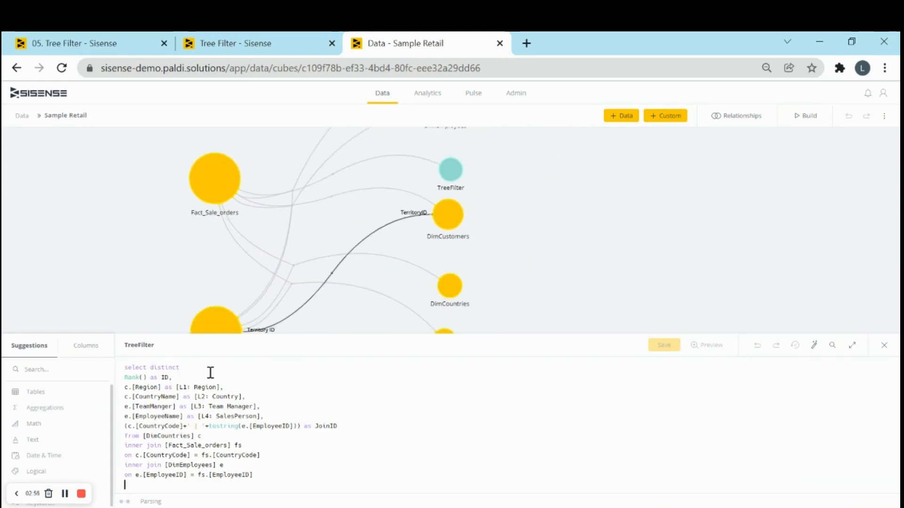
pyautogui.moveTo(125, 378); pyautogui.dragTo(196, 379)
pyautogui.click(200, 382)
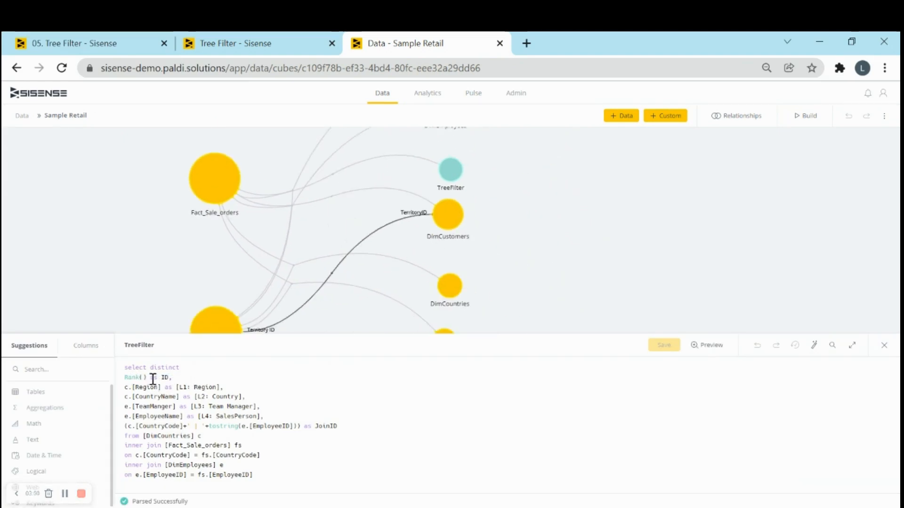
pyautogui.click(884, 346)
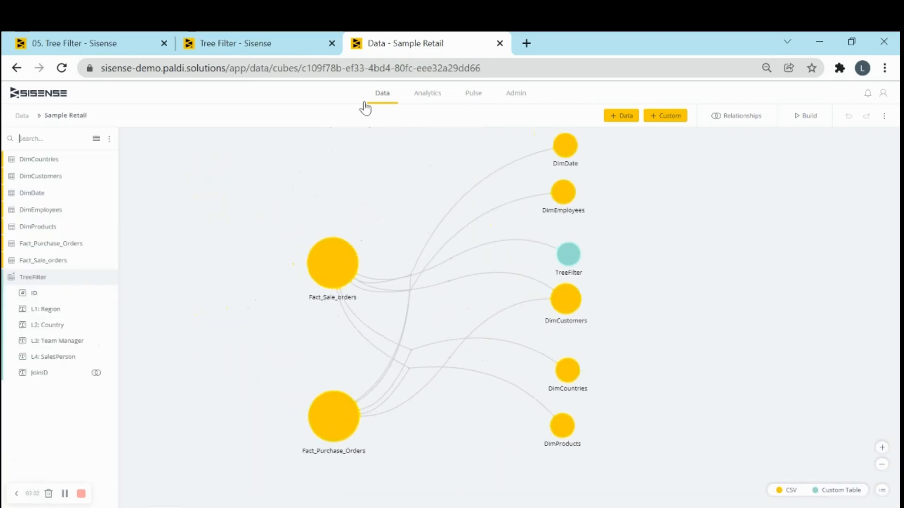
# Step: Return to the Tree Filter dashboard and add the TreeFilter table's ID field as a dashboard filter that includes all values
pyautogui.click(219, 44)
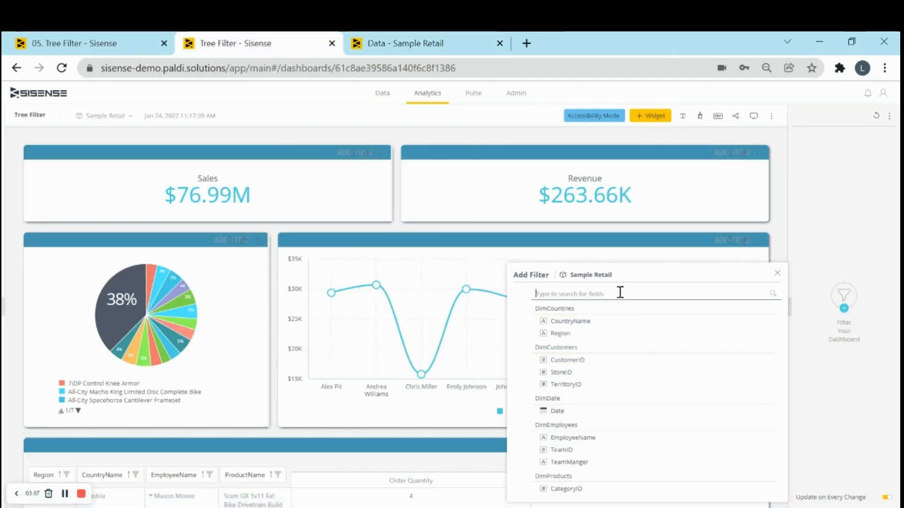
pyautogui.write('Tree')
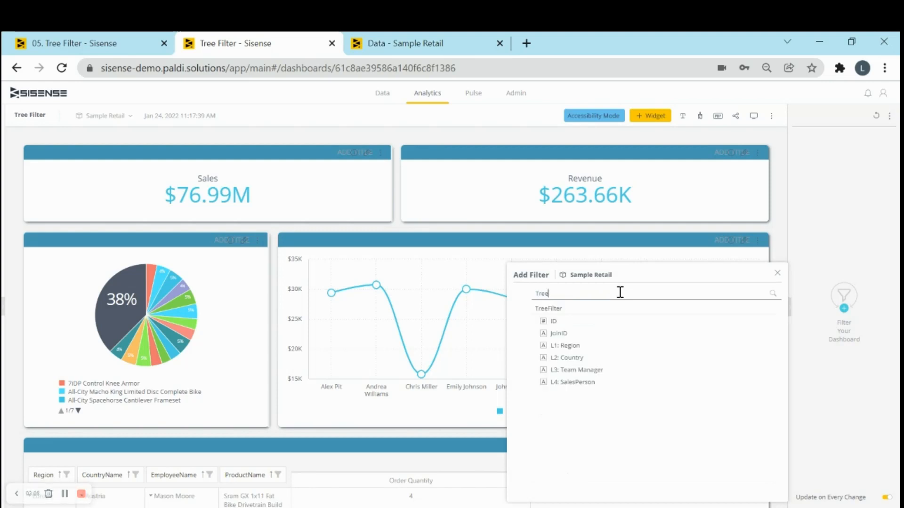
pyautogui.click(581, 333)
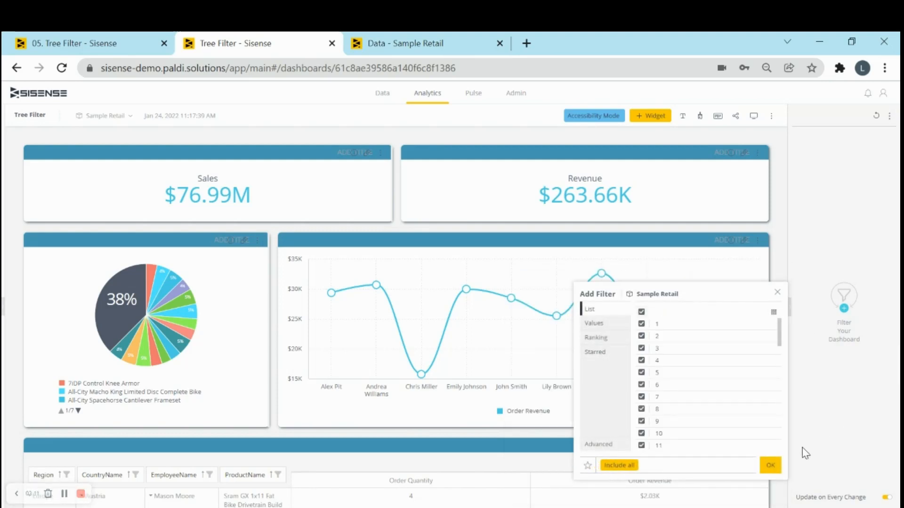
pyautogui.click(770, 466)
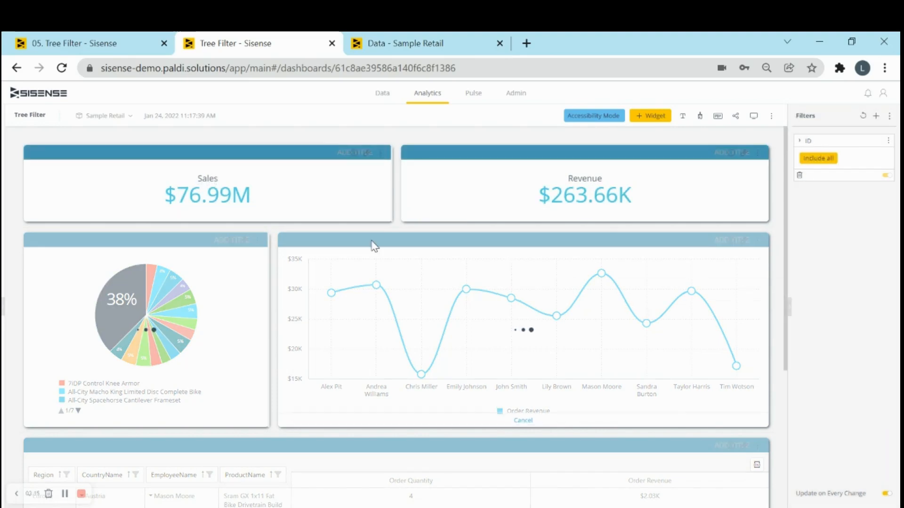
# Step: Create a new widget through the advanced configuration and set its type to Hierarchy Filter
pyautogui.click(648, 116)
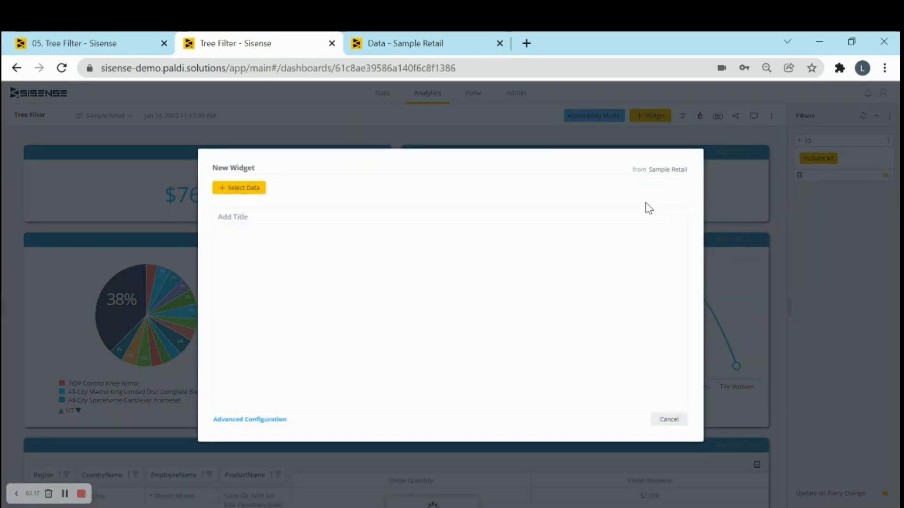
pyautogui.click(262, 434)
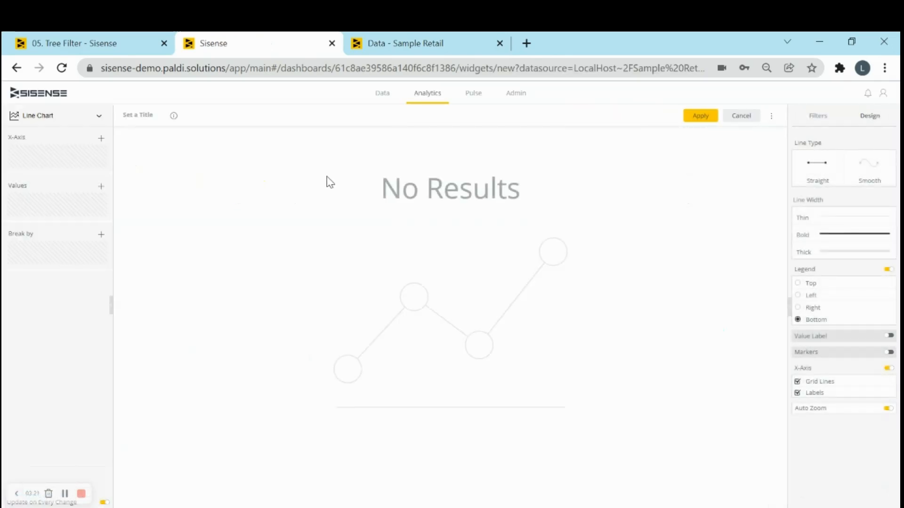
pyautogui.click(92, 115)
pyautogui.scroll(-5, 75, 258)
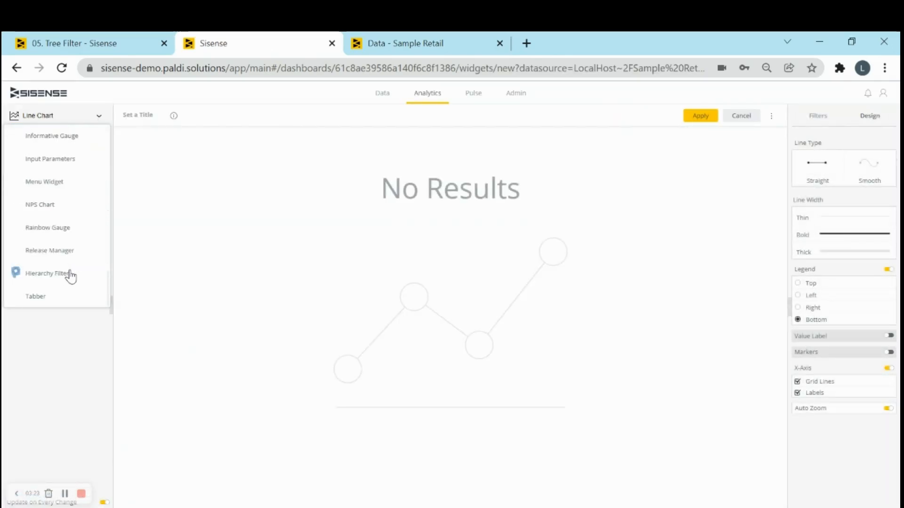
pyautogui.click(67, 278)
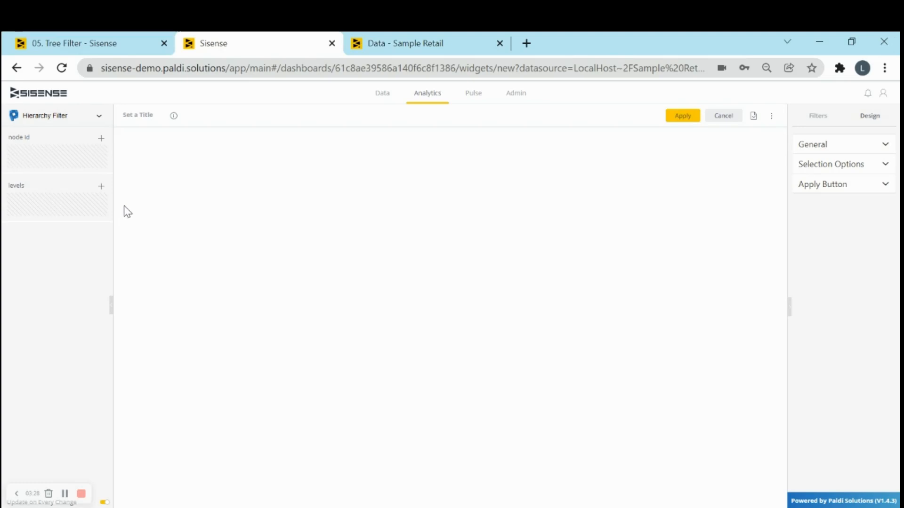
# Step: Set the TreeFilter table's ID field as the widget's node id
pyautogui.click(98, 139)
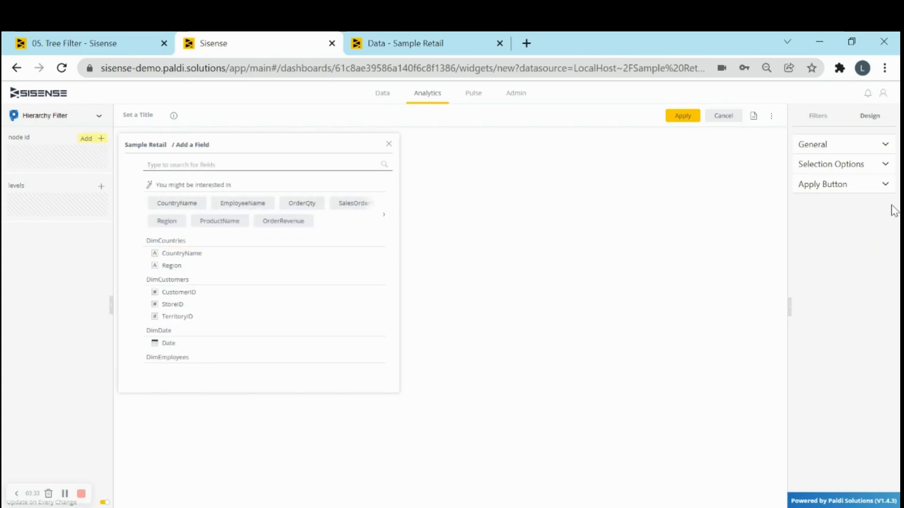
pyautogui.write('tree')
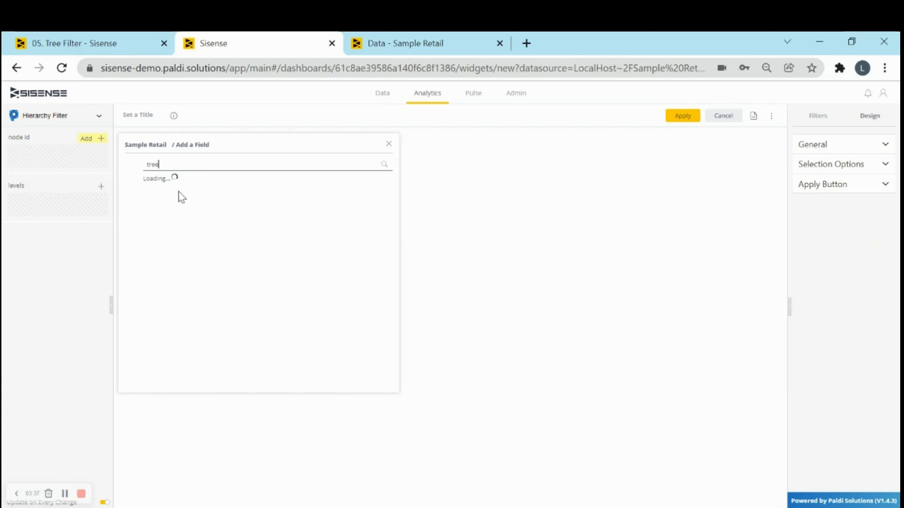
pyautogui.click(177, 192)
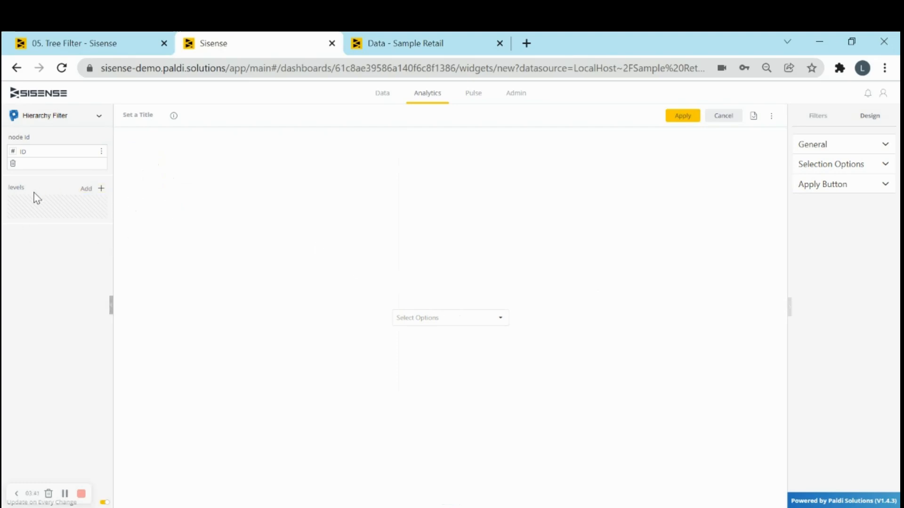
# Step: Add the TreeFilter fields L1: Region and L2: Country as the first two levels of the hierarchy
pyautogui.click(100, 190)
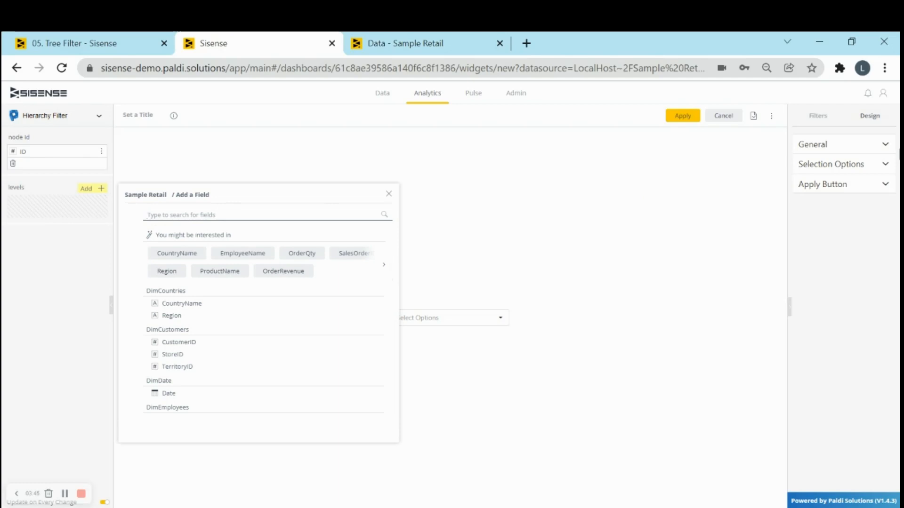
pyautogui.write('L1')
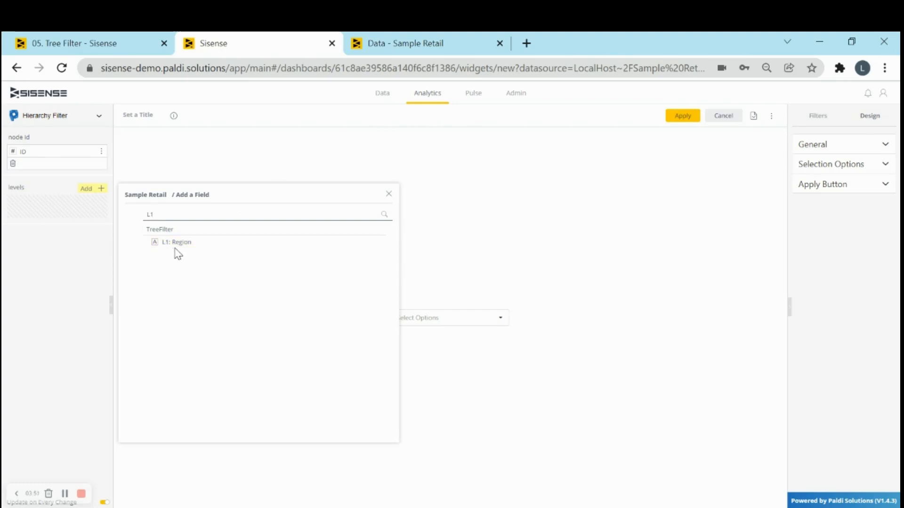
pyautogui.click(184, 250)
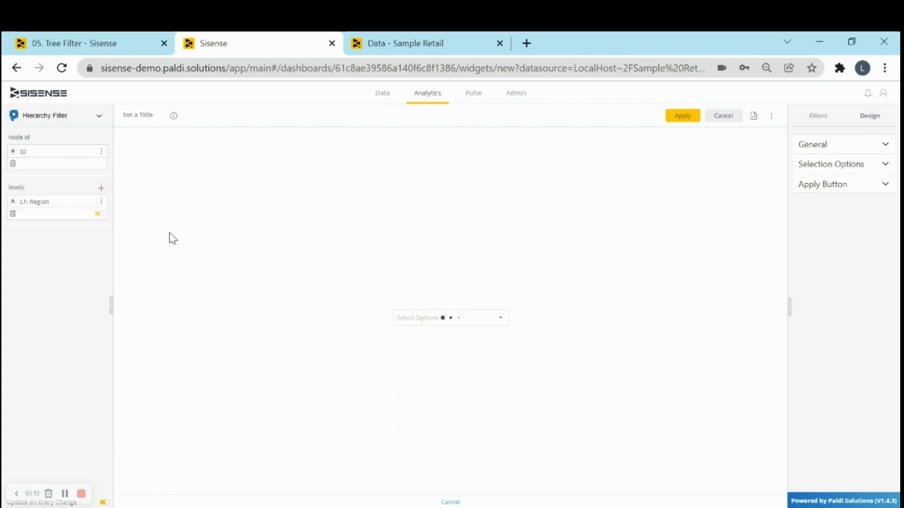
pyautogui.click(101, 188)
pyautogui.write('L2')
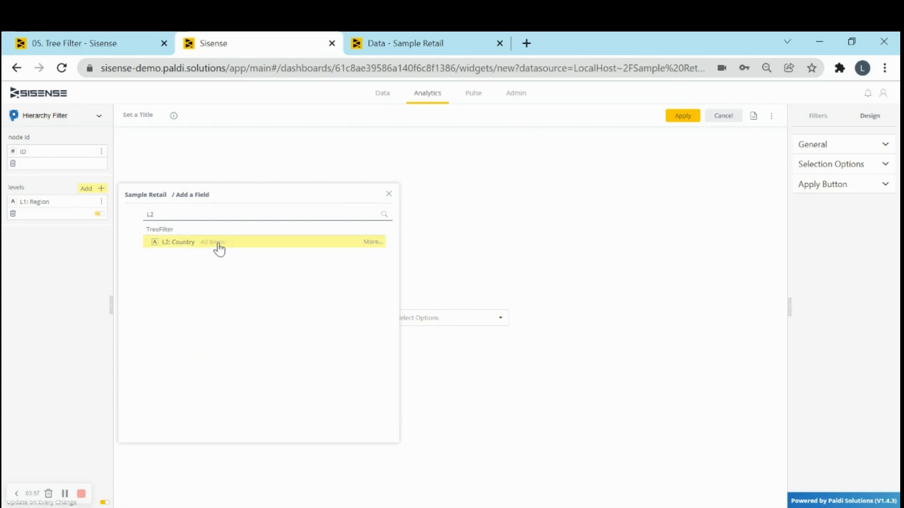
pyautogui.click(219, 247)
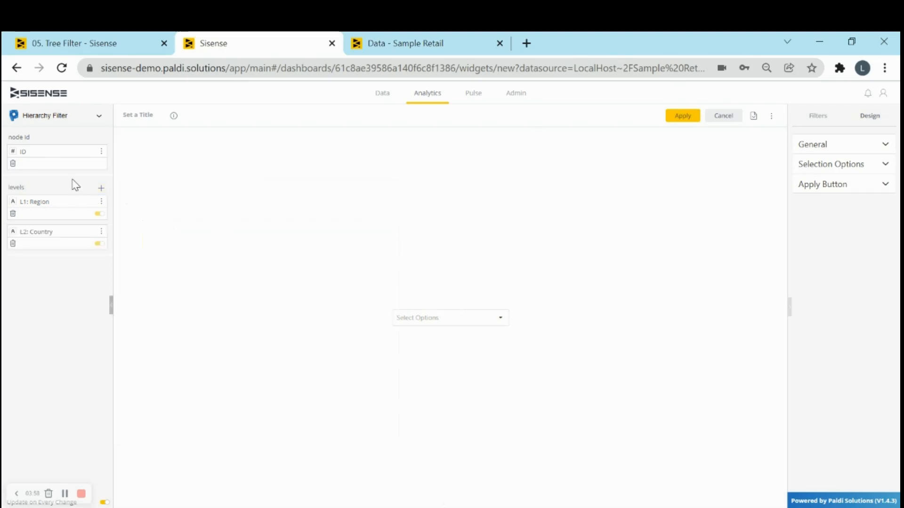
# Step: Add L3: Team Manager and L4: SalesPerson as the third and fourth levels of the hierarchy
pyautogui.click(101, 189)
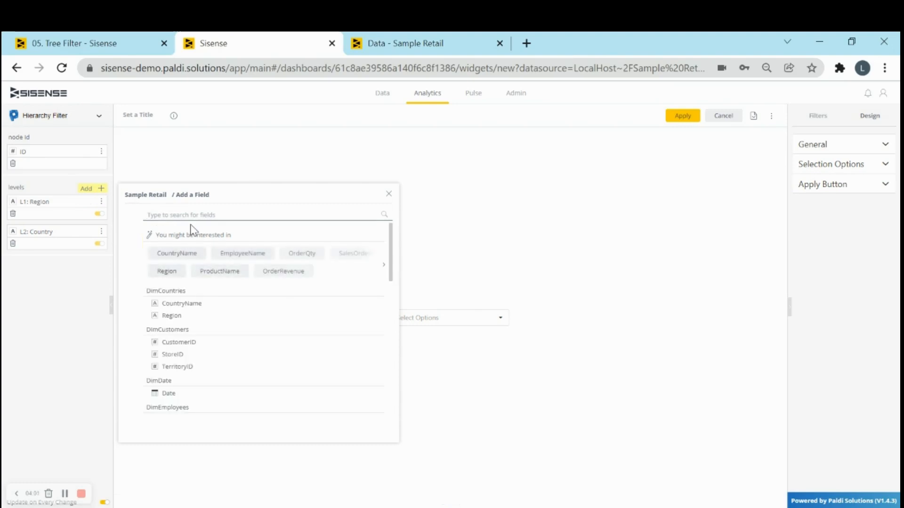
pyautogui.write('L3')
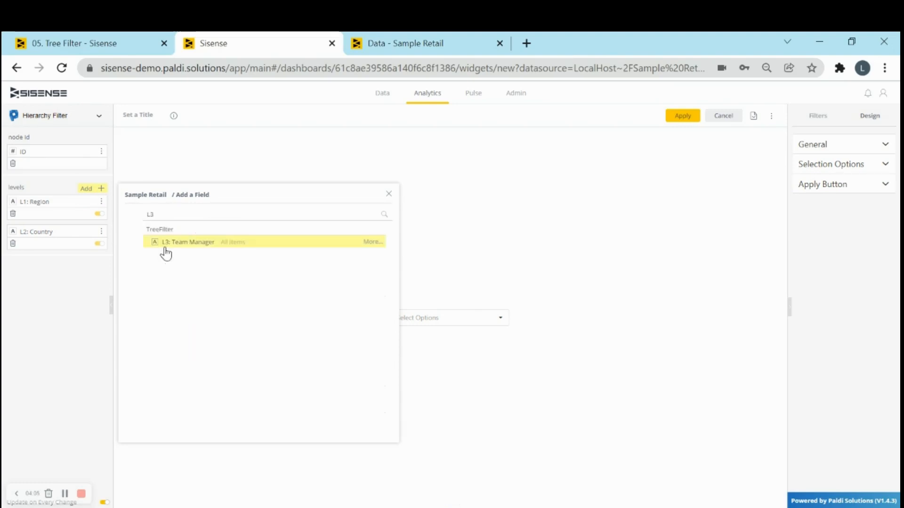
pyautogui.click(166, 243)
pyautogui.click(100, 189)
pyautogui.write('L4')
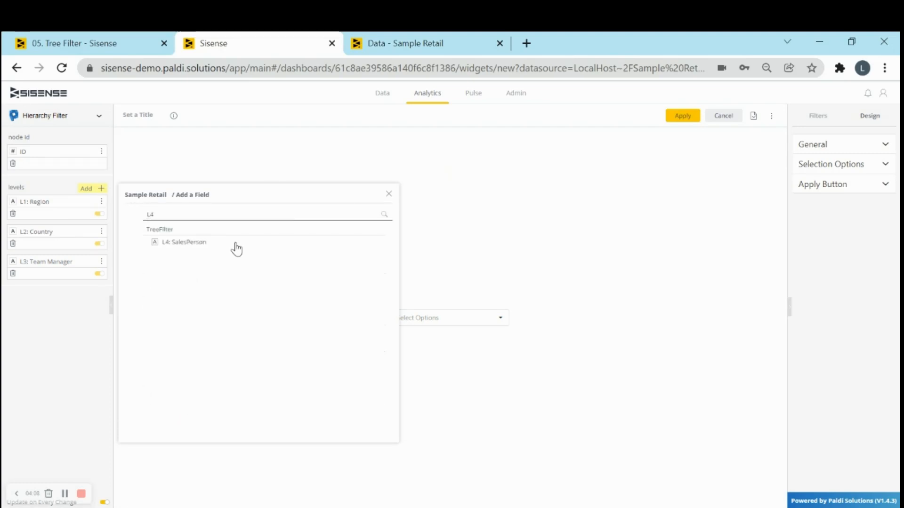
pyautogui.click(221, 244)
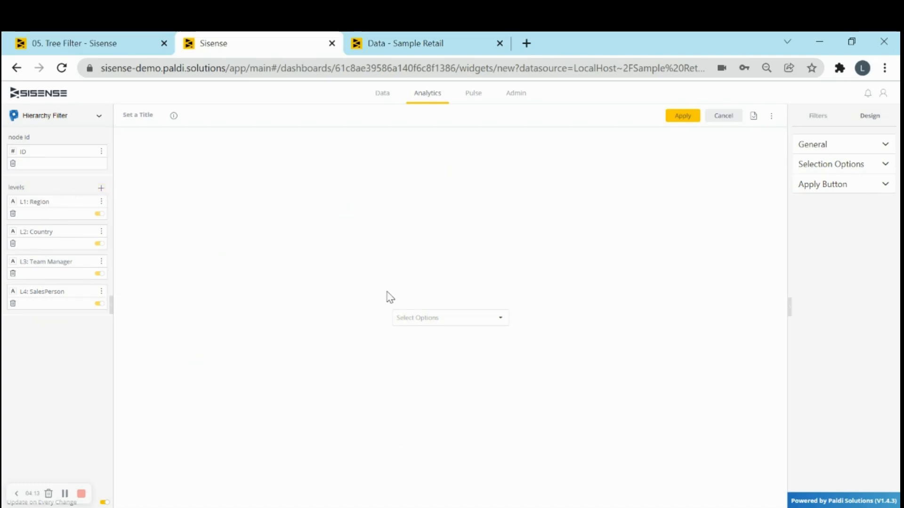
# Step: Apply the Hierarchy Filter widget and place it in the dashboard's first row, before the Sales indicator
pyautogui.click(687, 117)
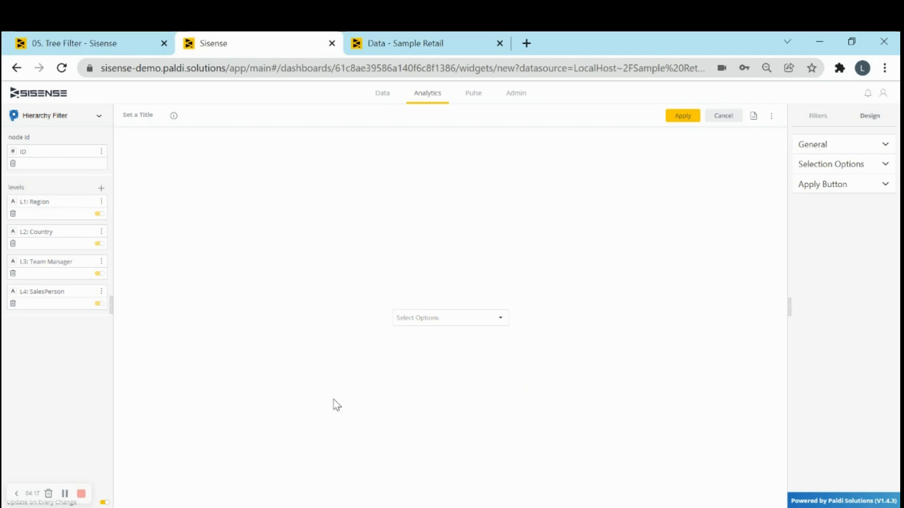
pyautogui.scroll(-10, 469, 330)
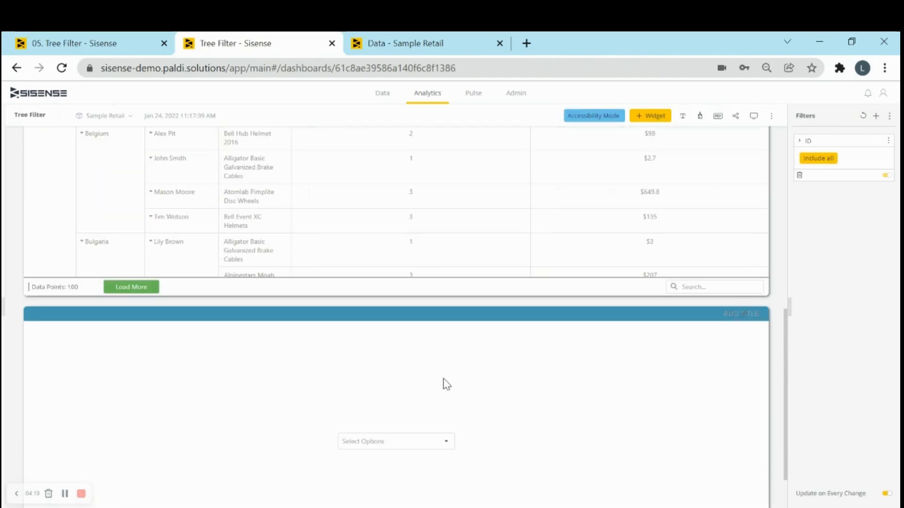
pyautogui.moveTo(428, 315); pyautogui.dragTo(153, 168)
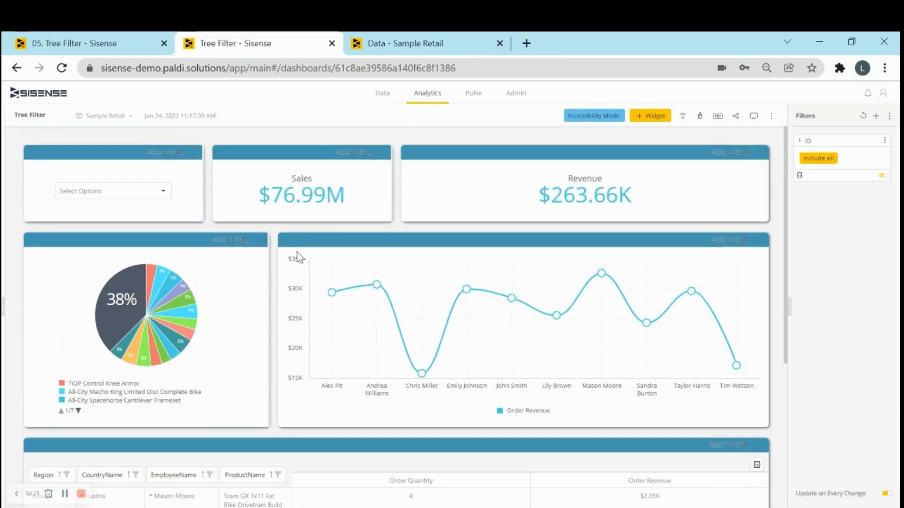
# Step: Filter the dashboard to Alaska under USA with the hierarchy filter, and check the filtered table of regions and employees
pyautogui.click(132, 194)
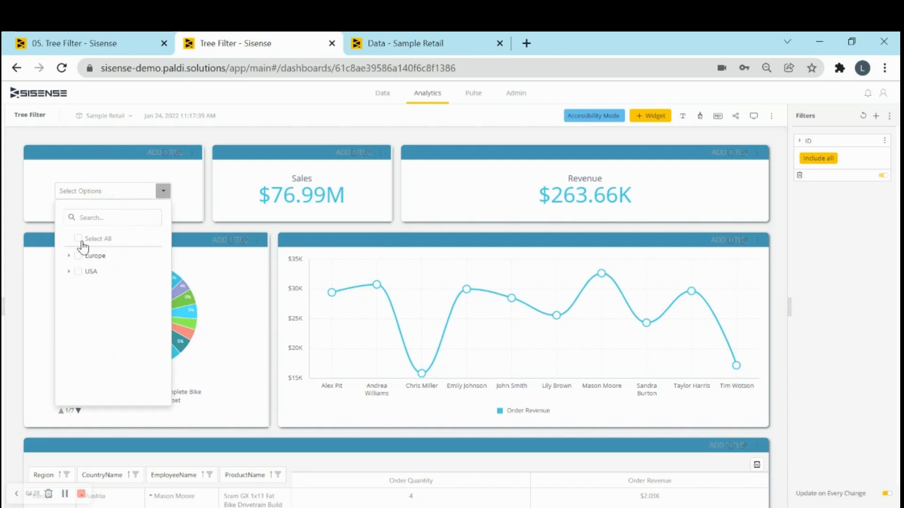
pyautogui.click(68, 272)
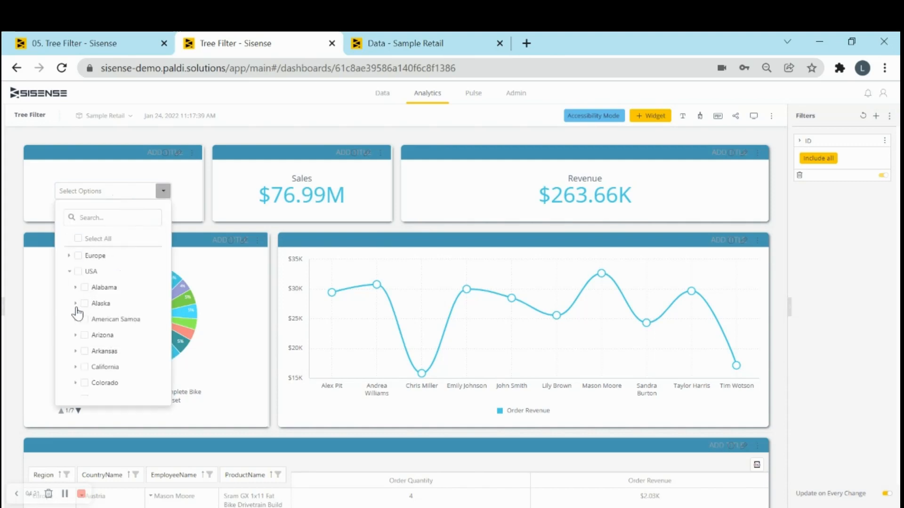
pyautogui.click(75, 306)
pyautogui.click(184, 196)
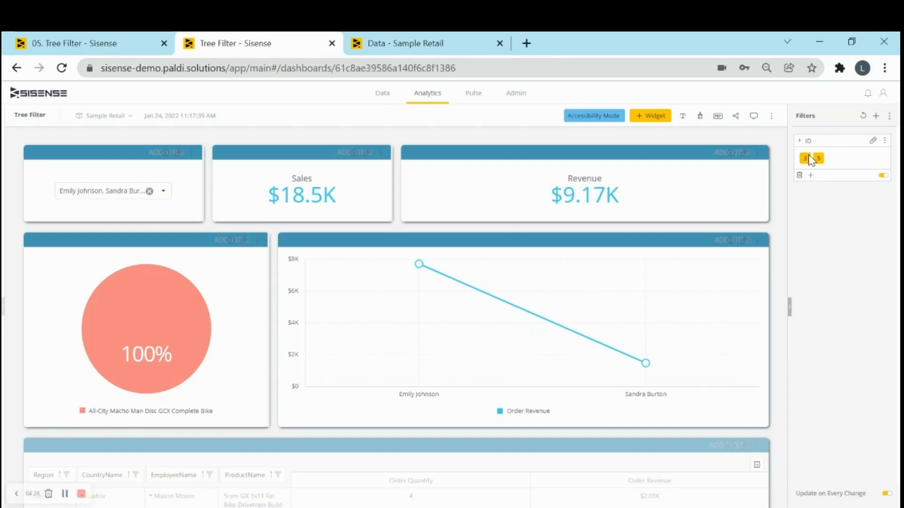
pyautogui.scroll(-5, 238, 267)
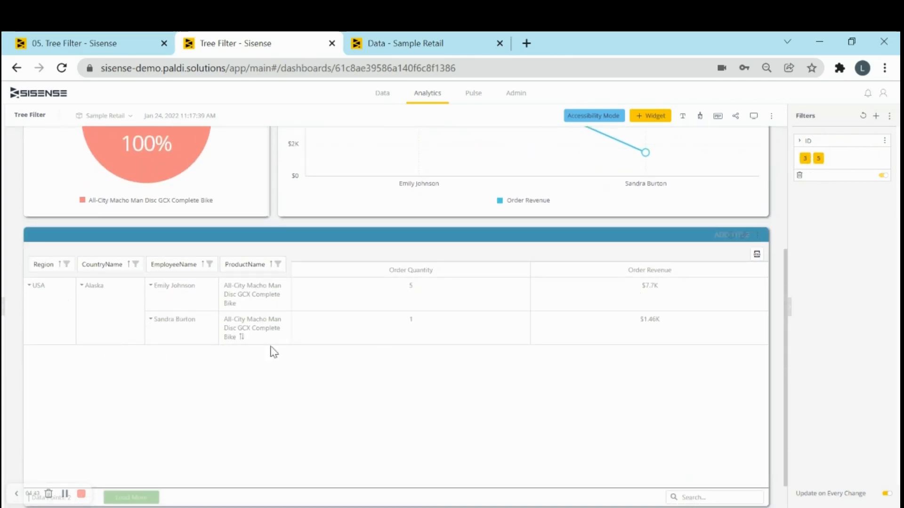
pyautogui.scroll(5, 369, 331)
# Step: Expand USA, Alaska and its team manager in the hierarchy filter to examine the selected salespeople, and close the list
pyautogui.click(163, 191)
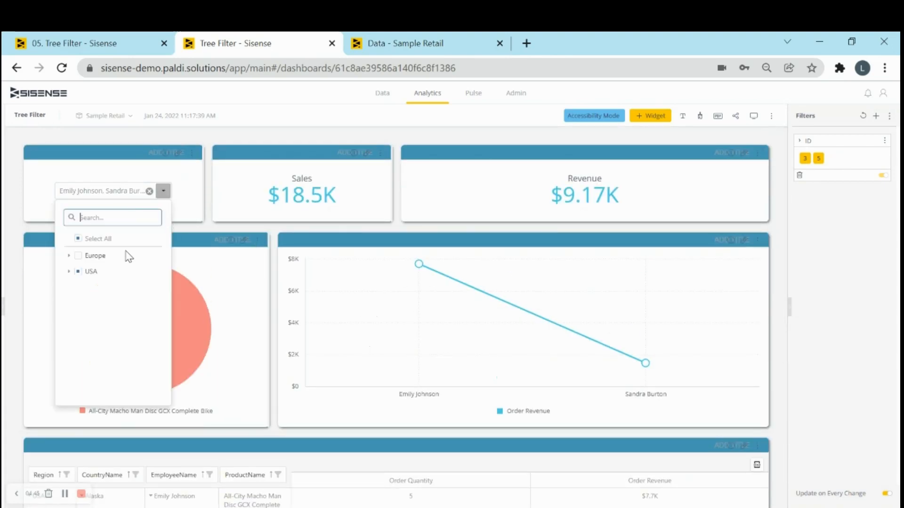
pyautogui.click(70, 272)
pyautogui.click(76, 304)
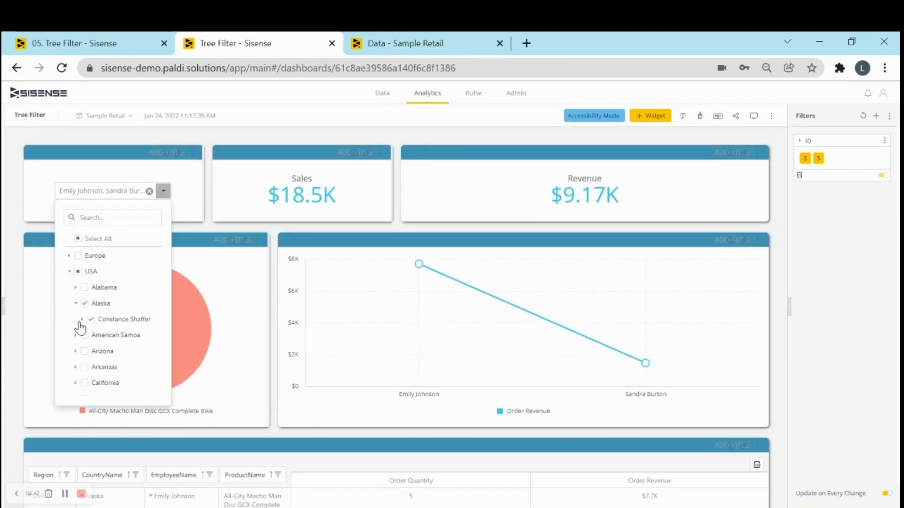
pyautogui.click(82, 319)
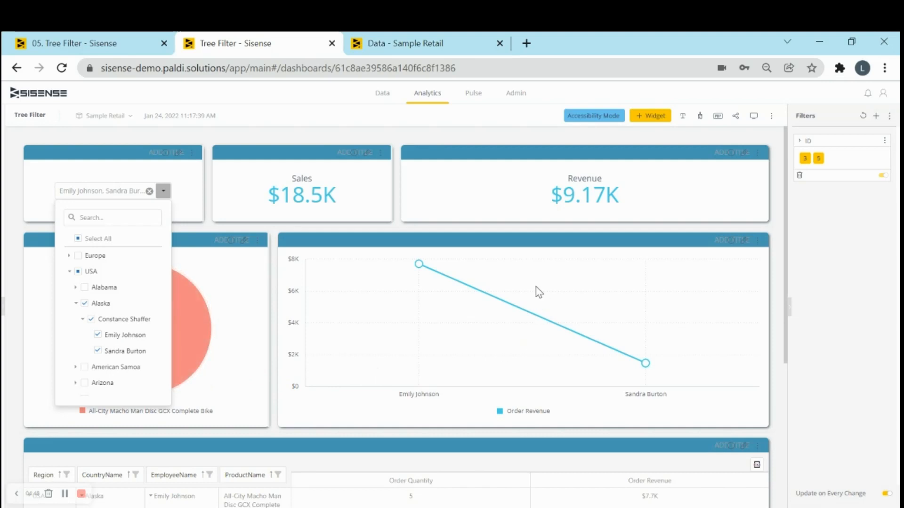
pyautogui.click(395, 243)
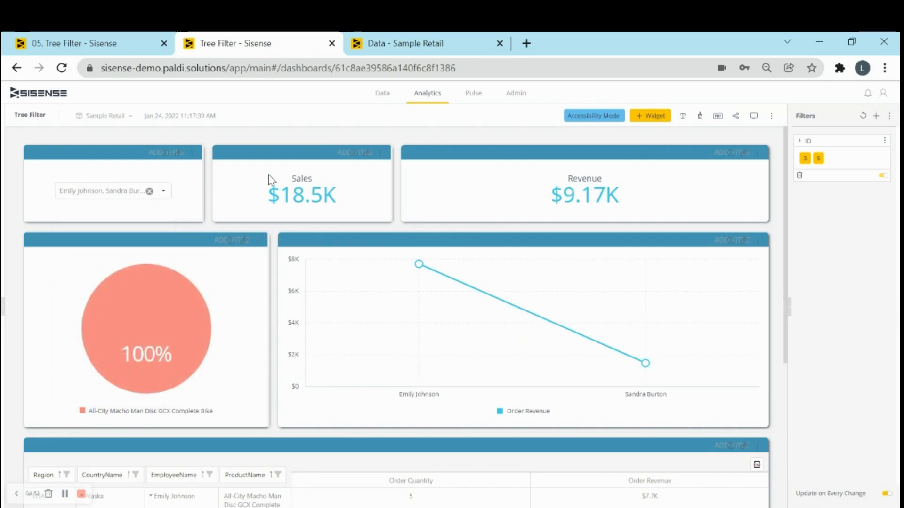
# Step: Edit the Hierarchy Filter widget and turn on Hide Mapped Filter in its general design options
pyautogui.click(177, 154)
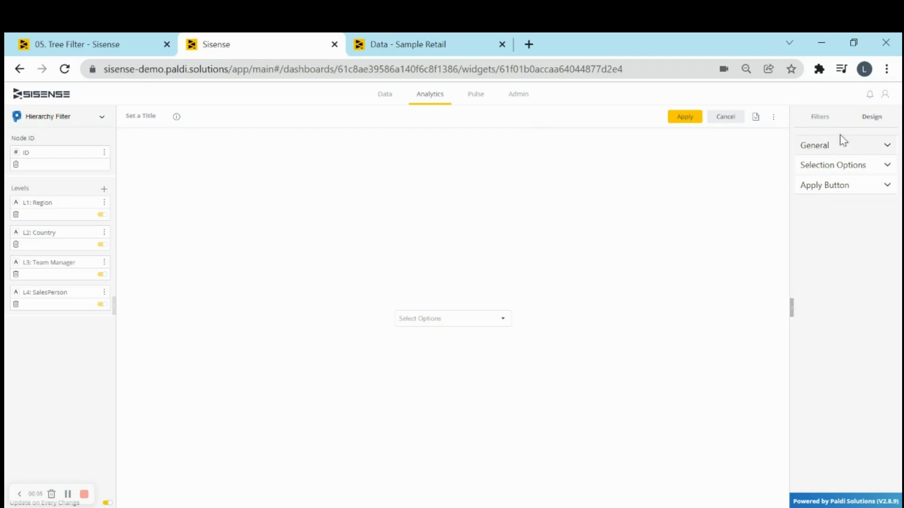
pyautogui.click(843, 152)
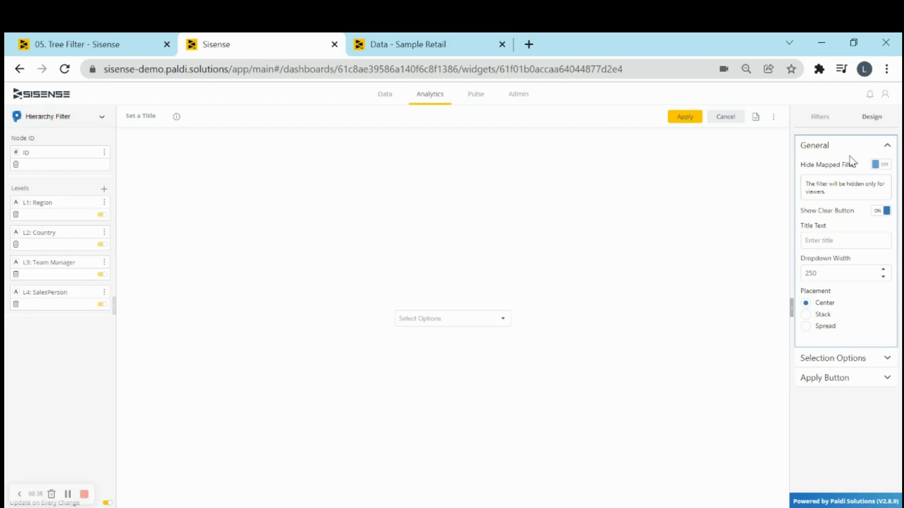
pyautogui.click(880, 165)
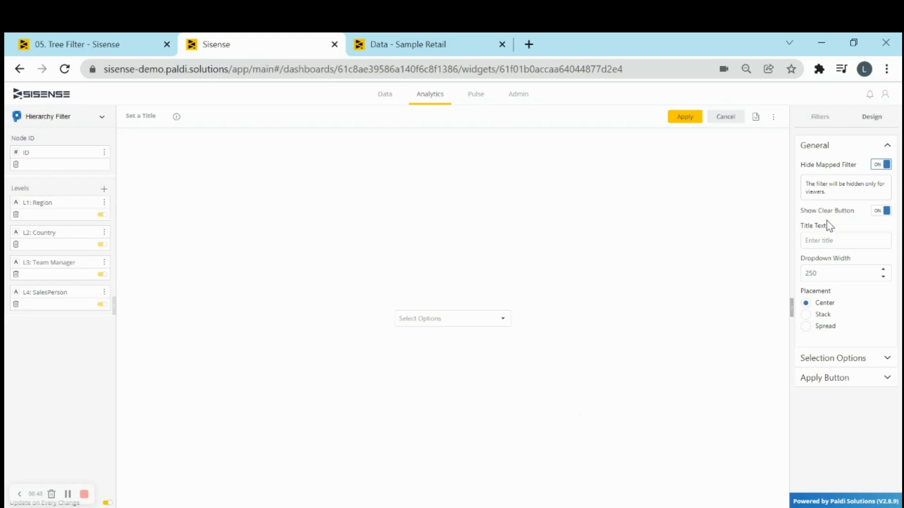
# Step: Set the filter widget's title text to "Tree filter"
pyautogui.click(862, 245)
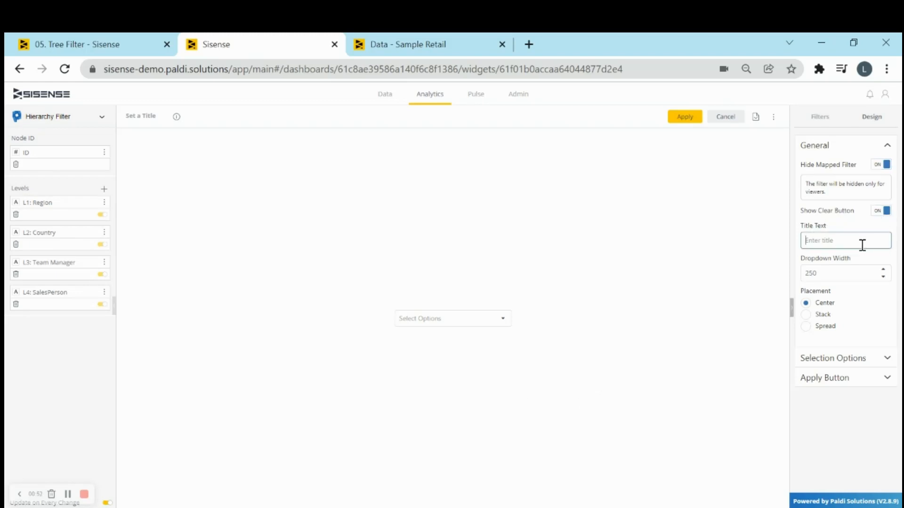
pyautogui.write('Tree fil')
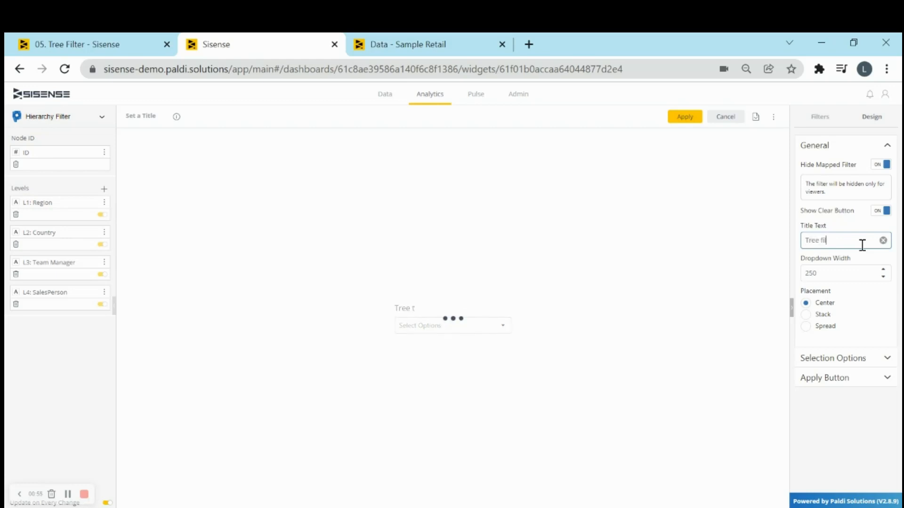
pyautogui.write('ter')
# Step: Try the Stack placement for the filter dropdown, return it to Center and close the general options
pyautogui.click(842, 274)
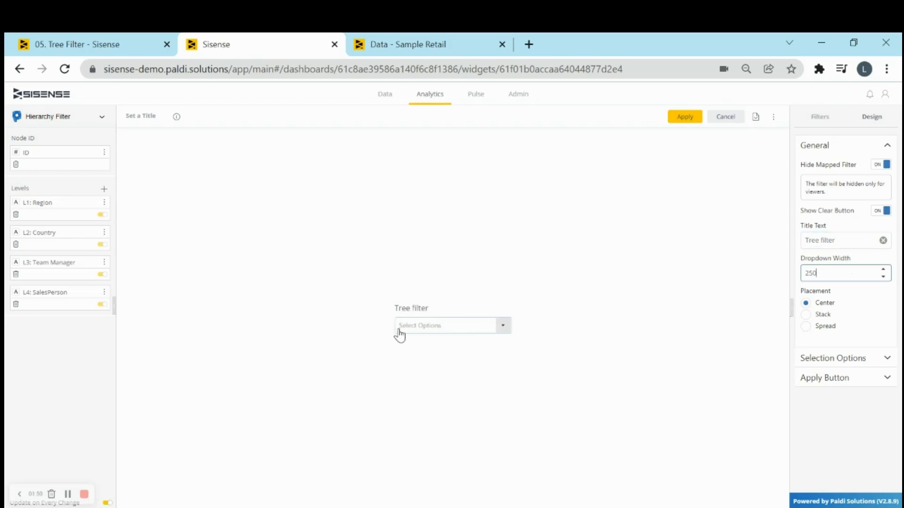
pyautogui.click(807, 316)
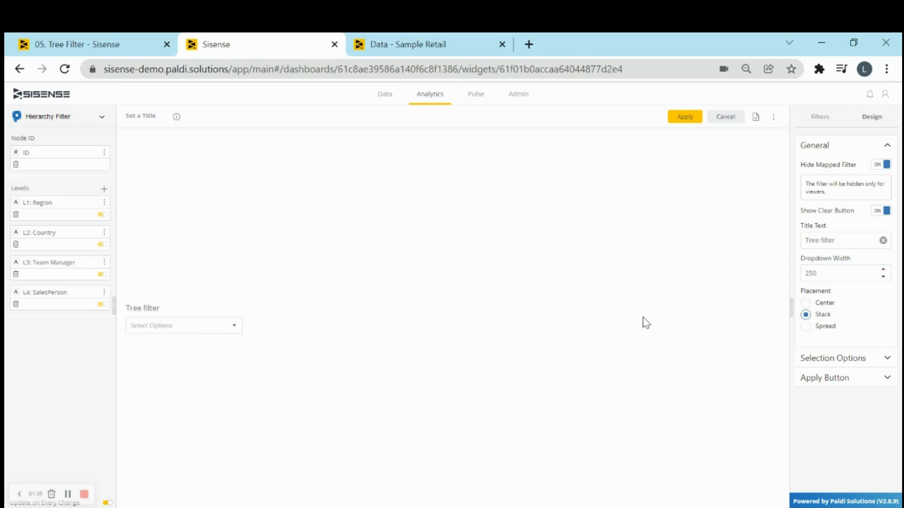
pyautogui.click(806, 304)
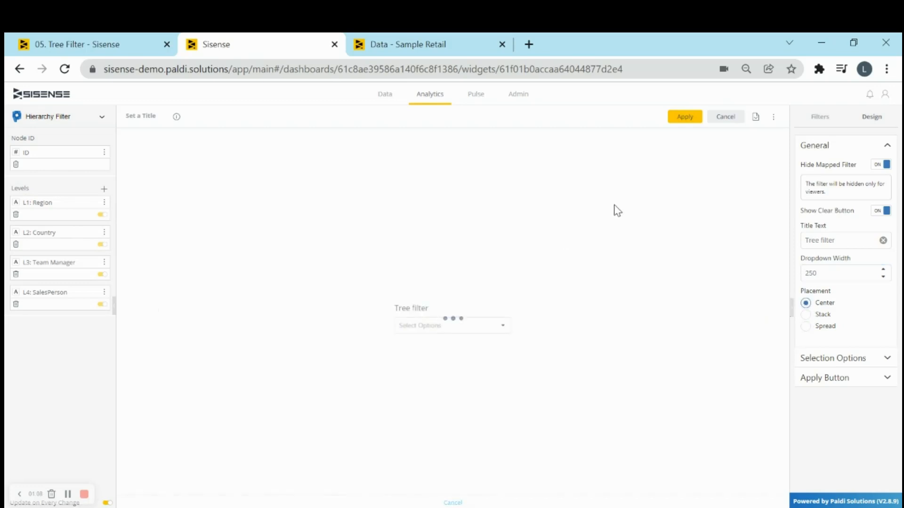
pyautogui.click(812, 146)
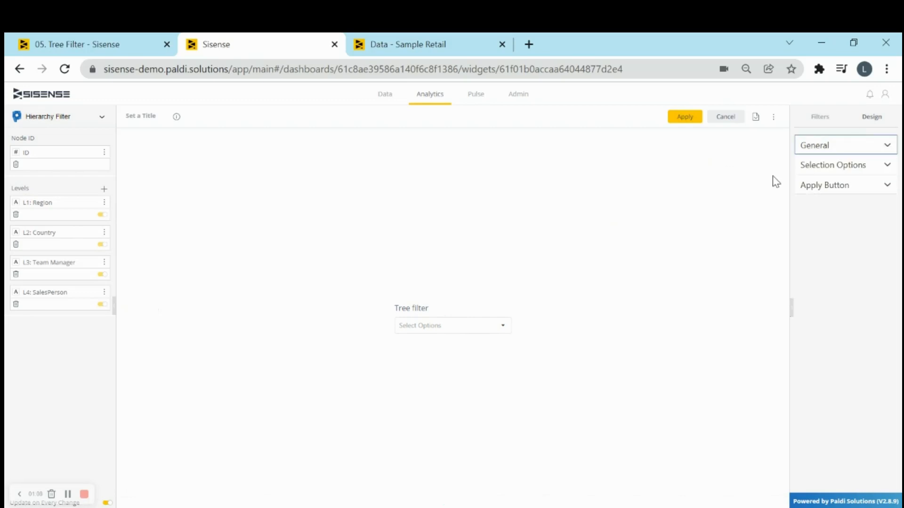
# Step: Try Single selection mode and expand USA, Alabama and its first team manager in the previewed filter list
pyautogui.click(822, 170)
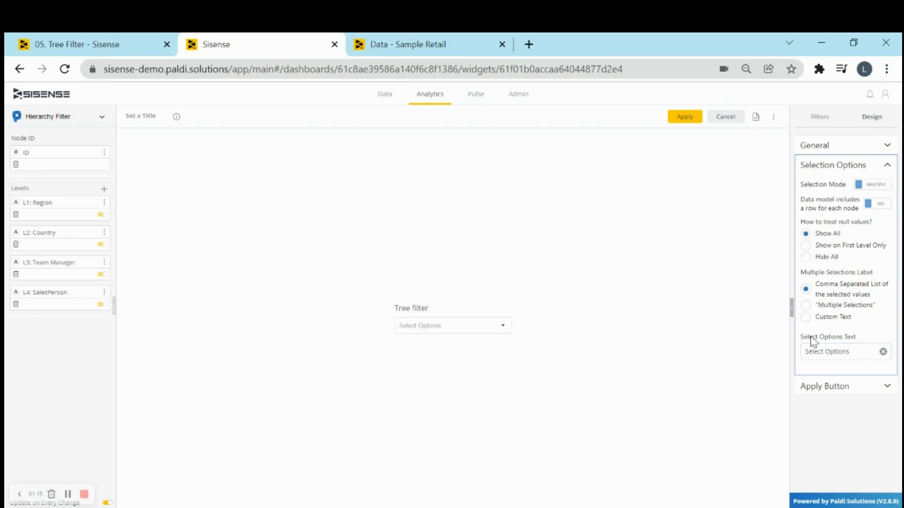
pyautogui.click(869, 188)
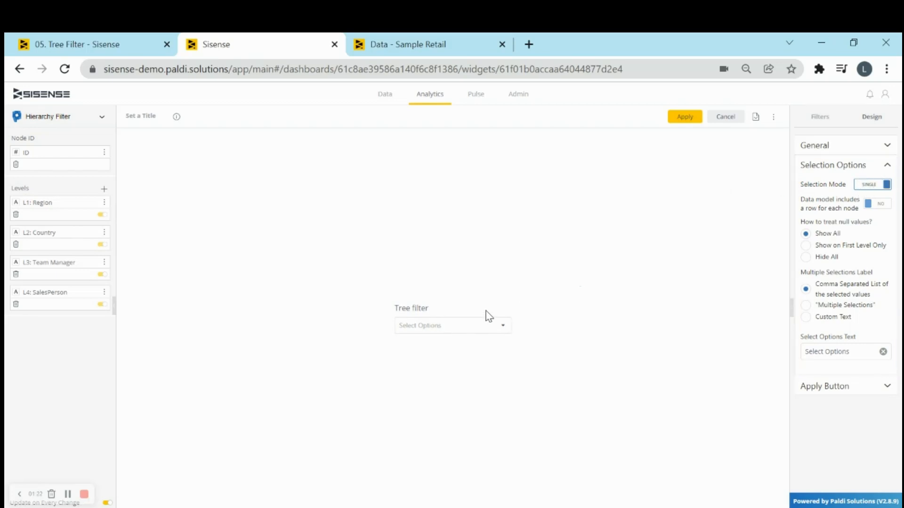
pyautogui.click(509, 326)
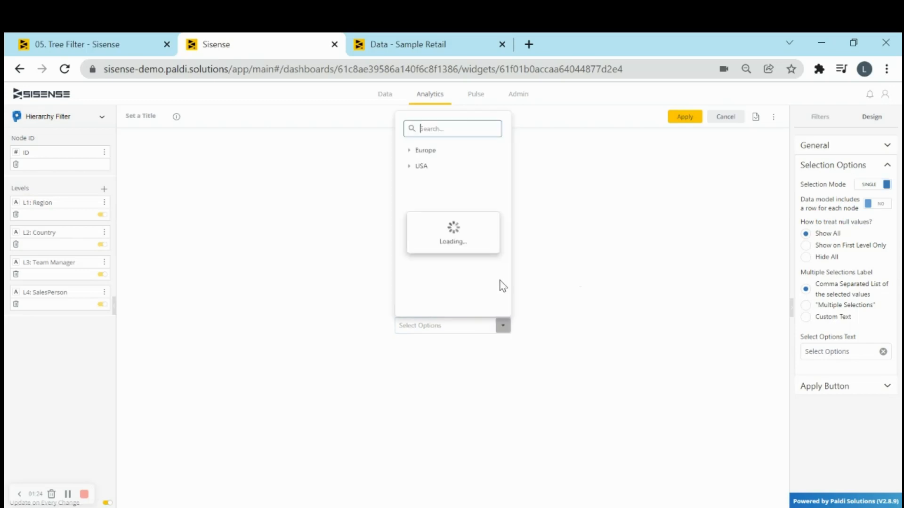
pyautogui.click(410, 167)
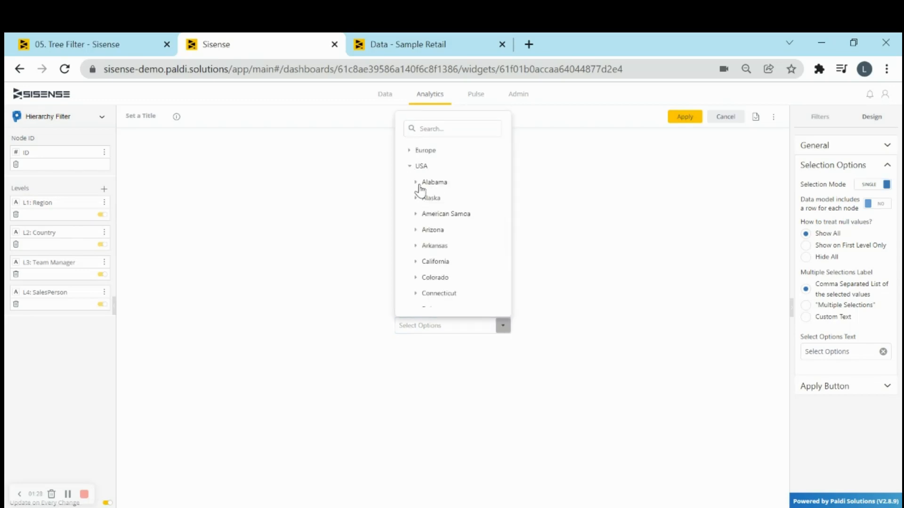
pyautogui.click(417, 183)
pyautogui.click(423, 198)
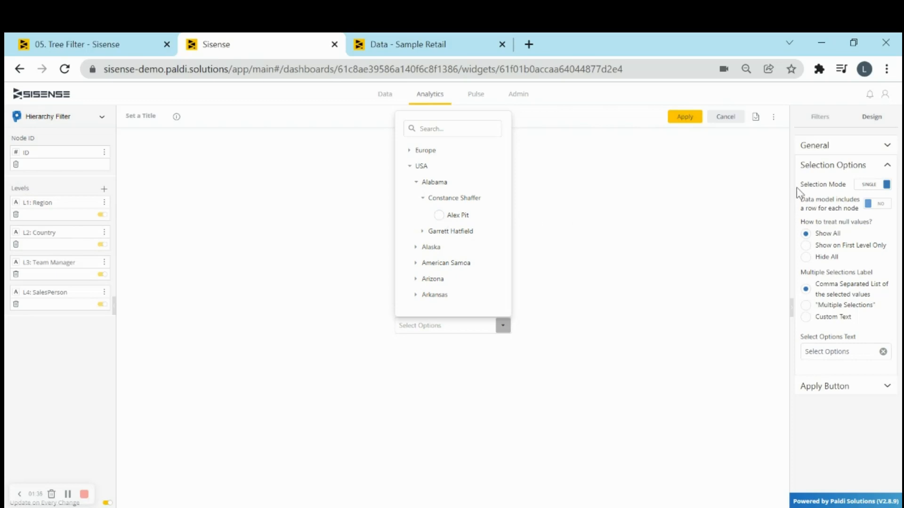
# Step: Switch the selection mode back to Multiple and check the previewed filter list
pyautogui.click(873, 185)
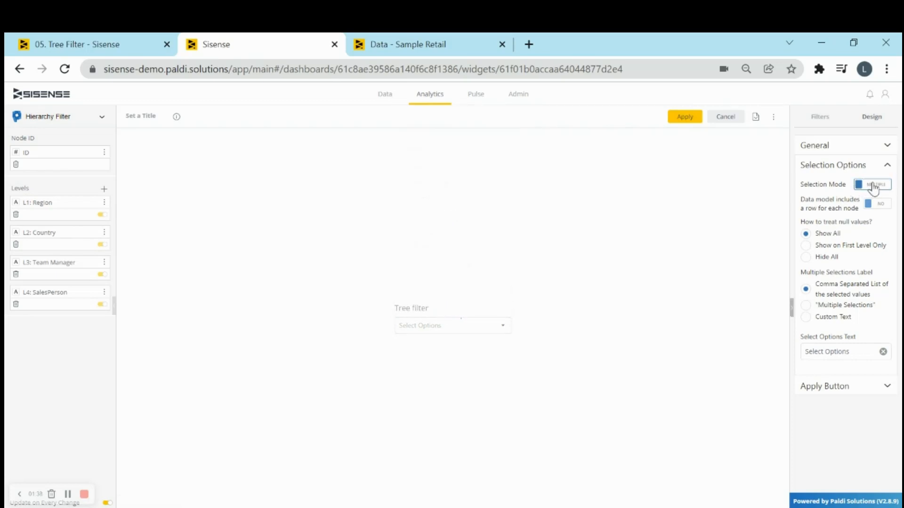
pyautogui.click(501, 330)
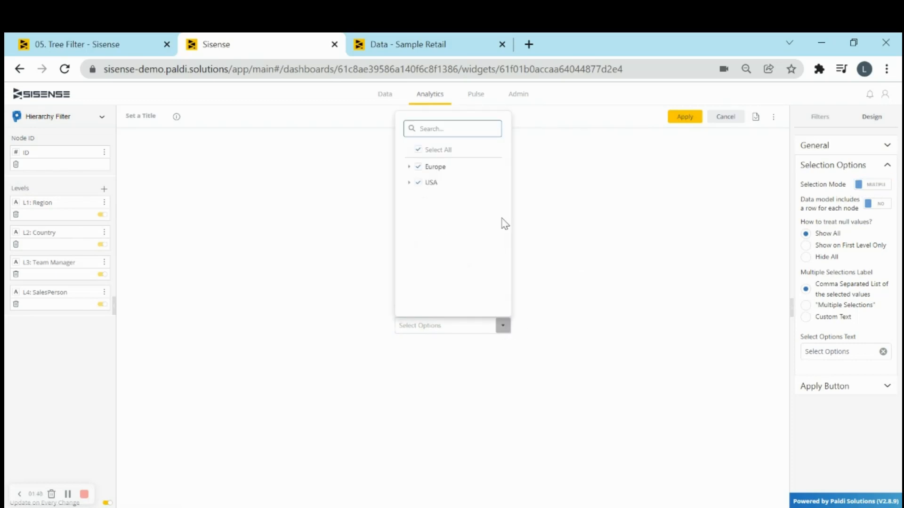
pyautogui.click(581, 224)
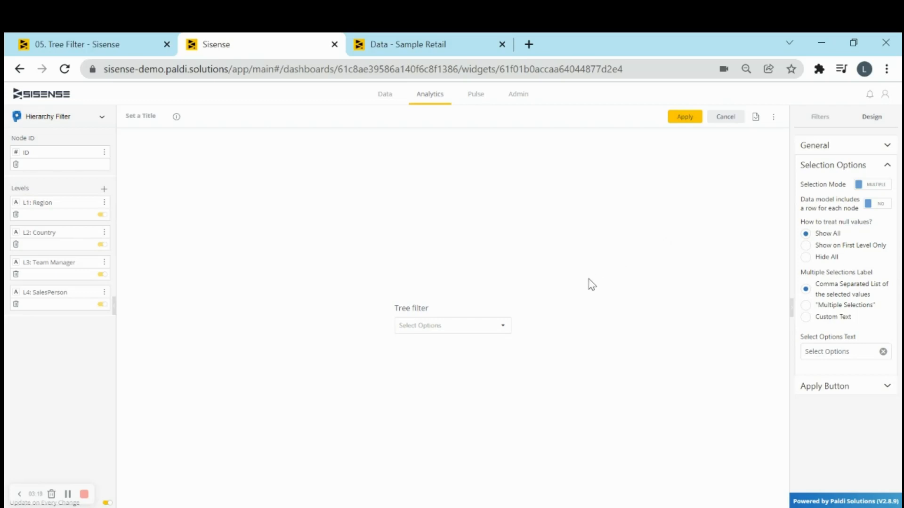
# Step: Examine how the previewed filter list shows its regions and the states under USA with null values set to Show All
pyautogui.click(503, 327)
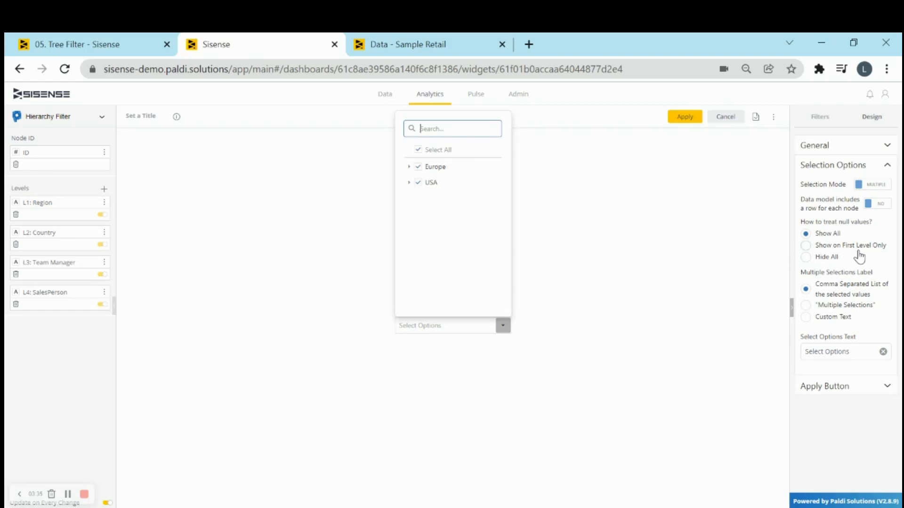
pyautogui.click(409, 183)
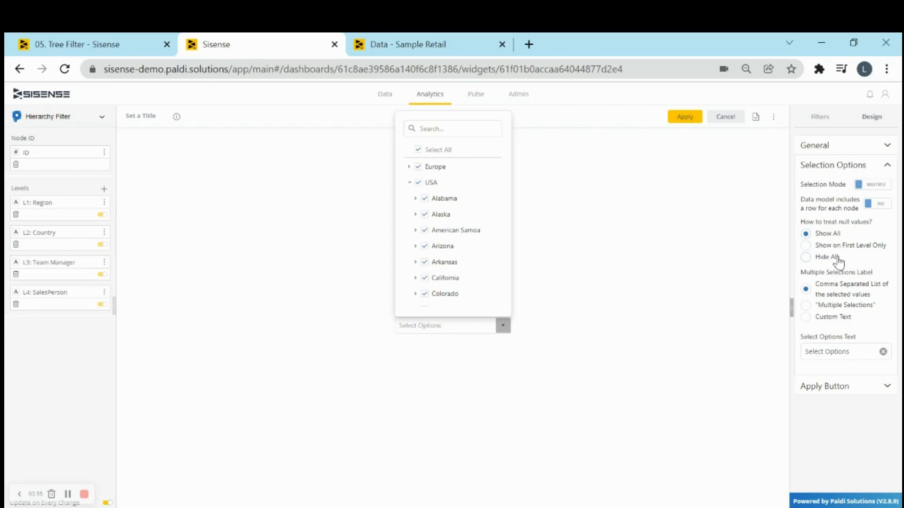
pyautogui.click(409, 183)
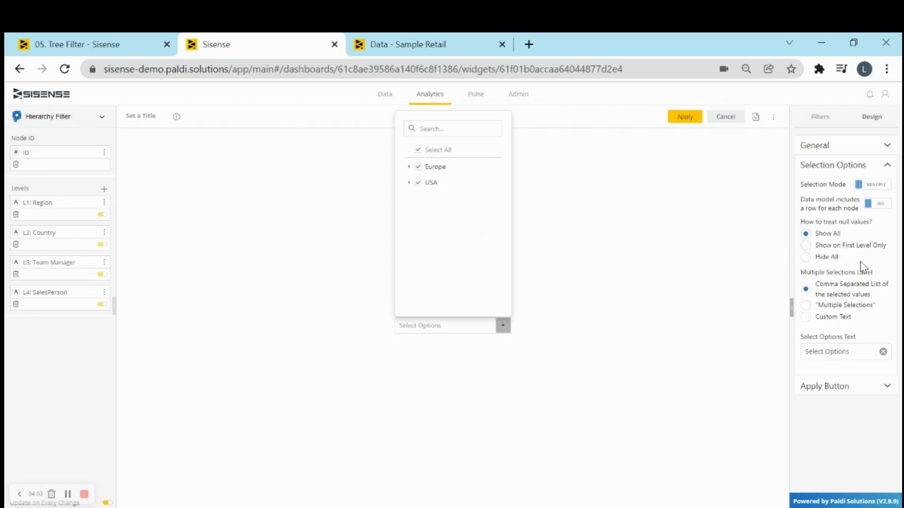
pyautogui.click(603, 301)
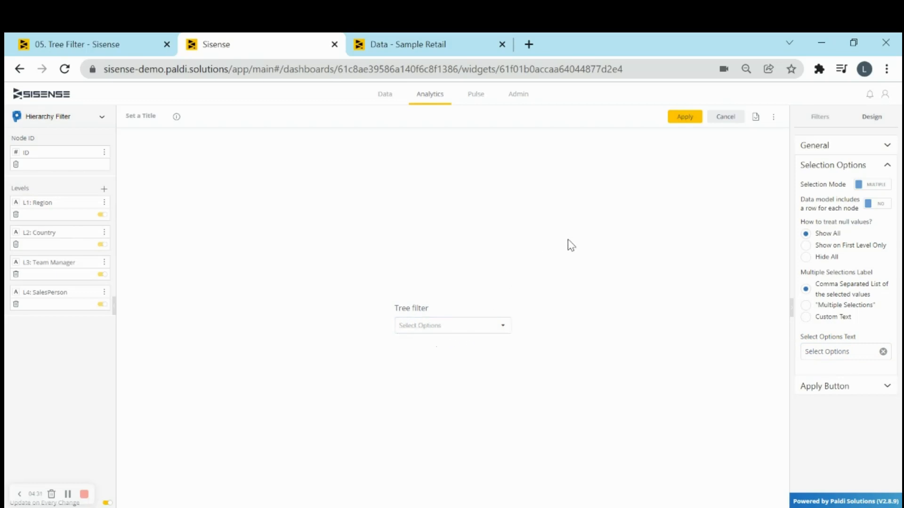
# Step: Enable the filter's Apply button with Inside placement and apply the widget changes to the dashboard
pyautogui.click(833, 172)
pyautogui.click(831, 188)
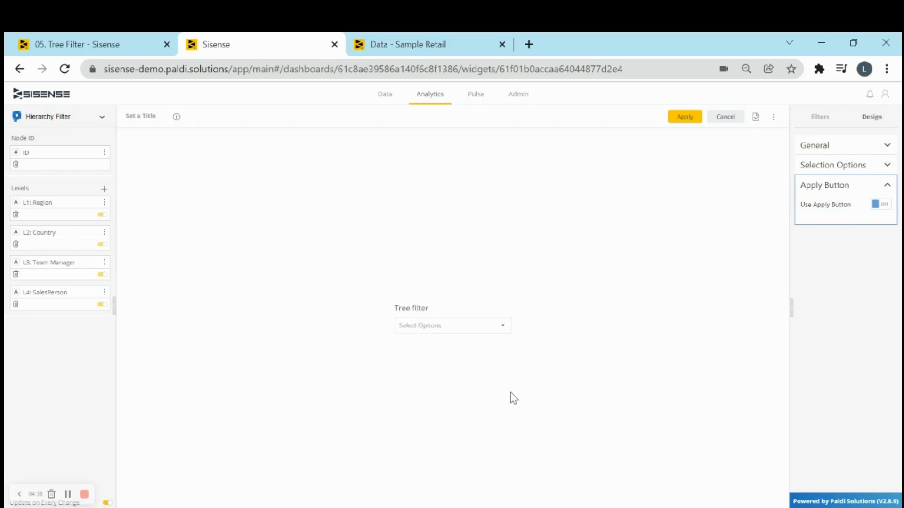
pyautogui.click(503, 326)
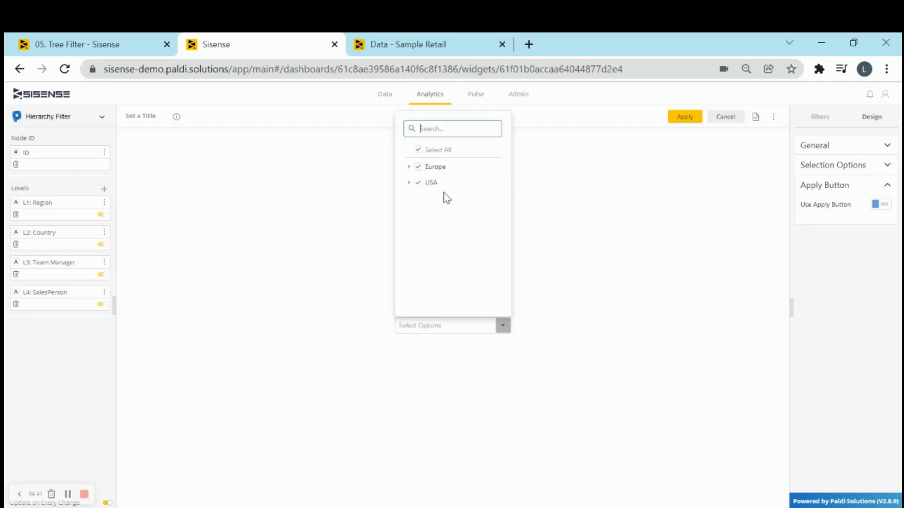
pyautogui.click(554, 189)
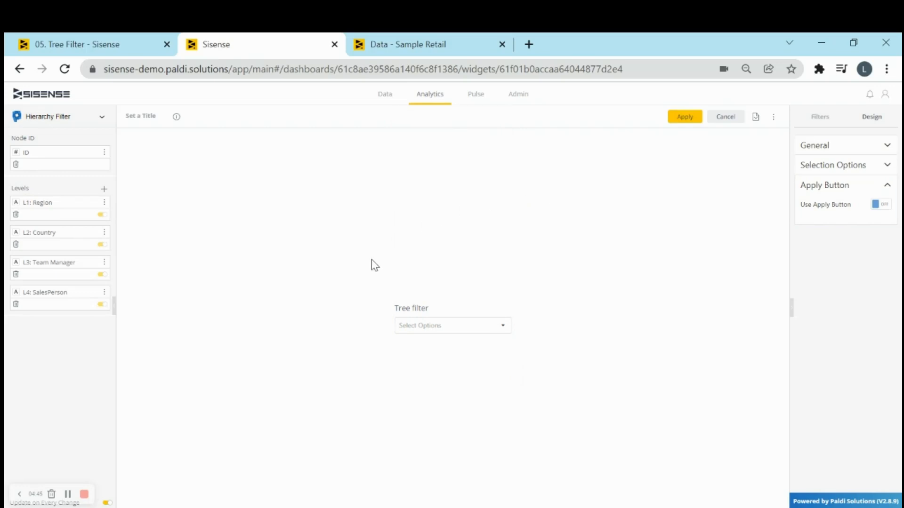
pyautogui.click(876, 204)
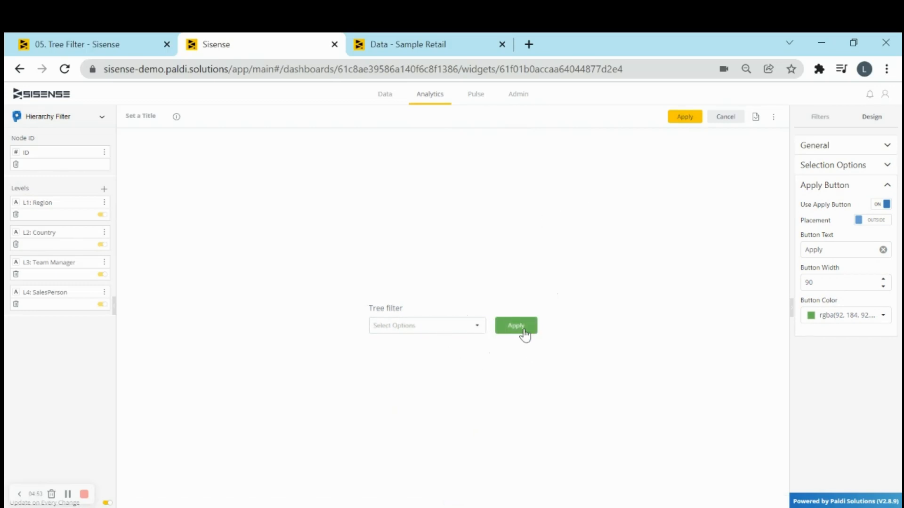
pyautogui.click(869, 227)
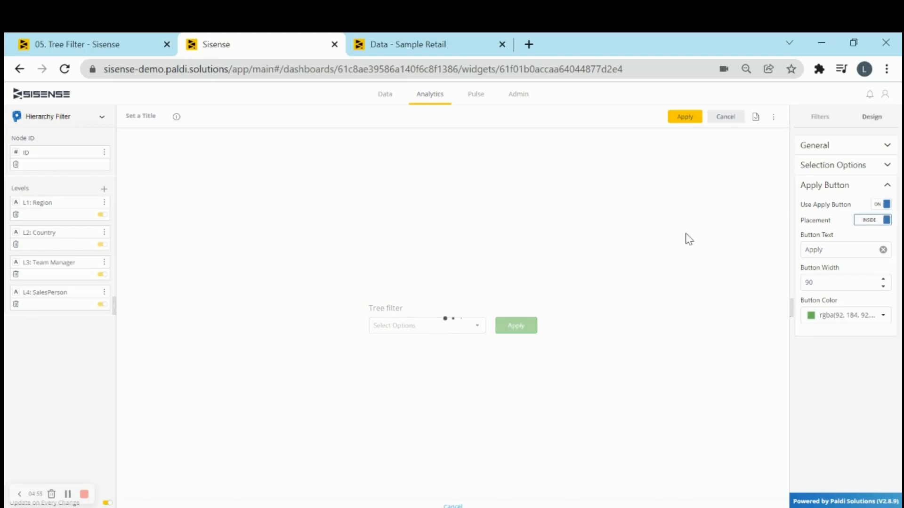
pyautogui.click(442, 326)
pyautogui.click(442, 303)
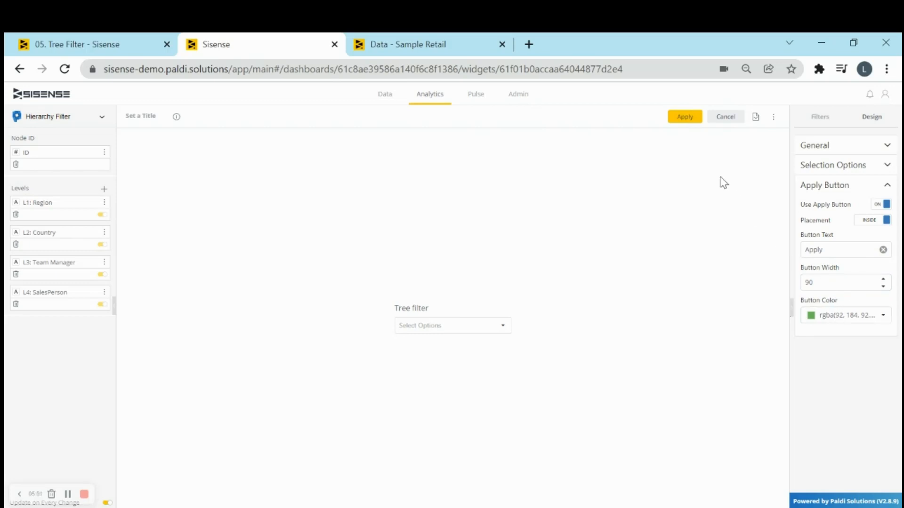
pyautogui.click(685, 119)
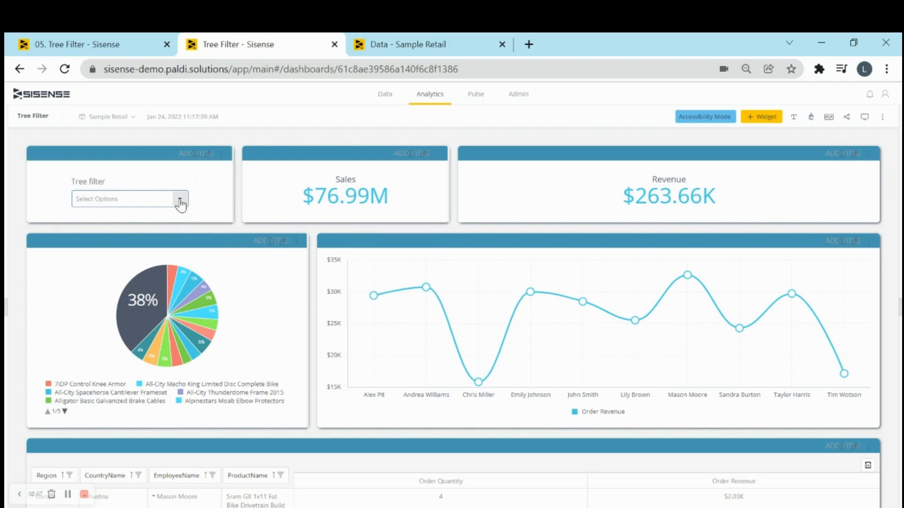
# Step: Clear all selections in the Tree filter and apply only the salesperson under Florida's first team manager in USA
pyautogui.click(179, 199)
pyautogui.click(97, 246)
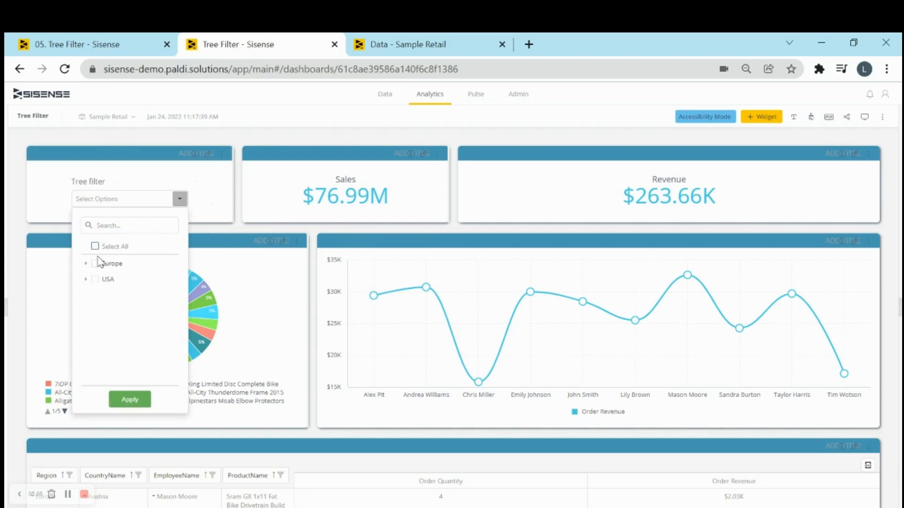
pyautogui.click(85, 279)
pyautogui.scroll(-3, 87, 318)
pyautogui.click(92, 314)
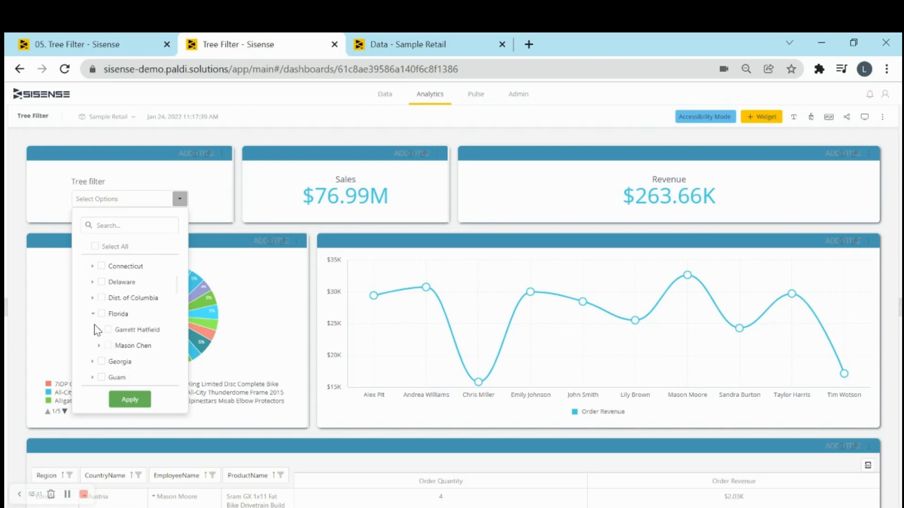
pyautogui.click(100, 329)
pyautogui.click(115, 345)
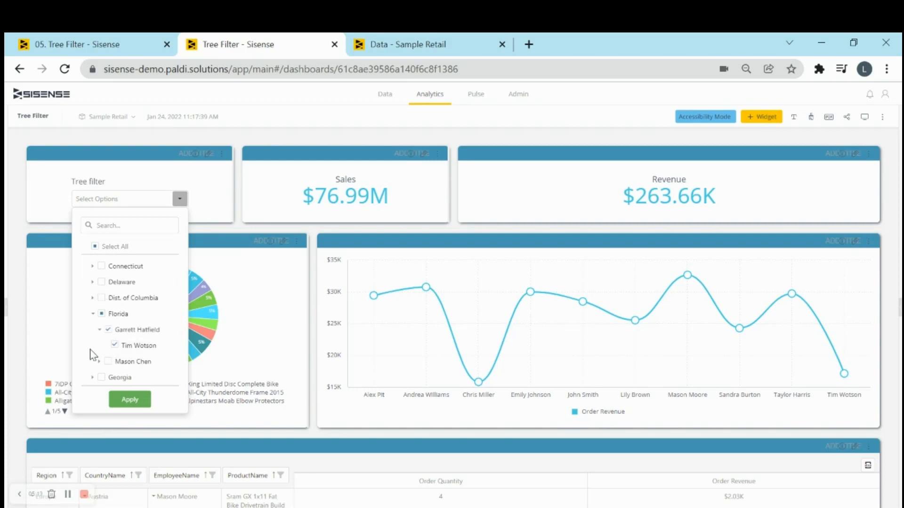
pyautogui.click(202, 330)
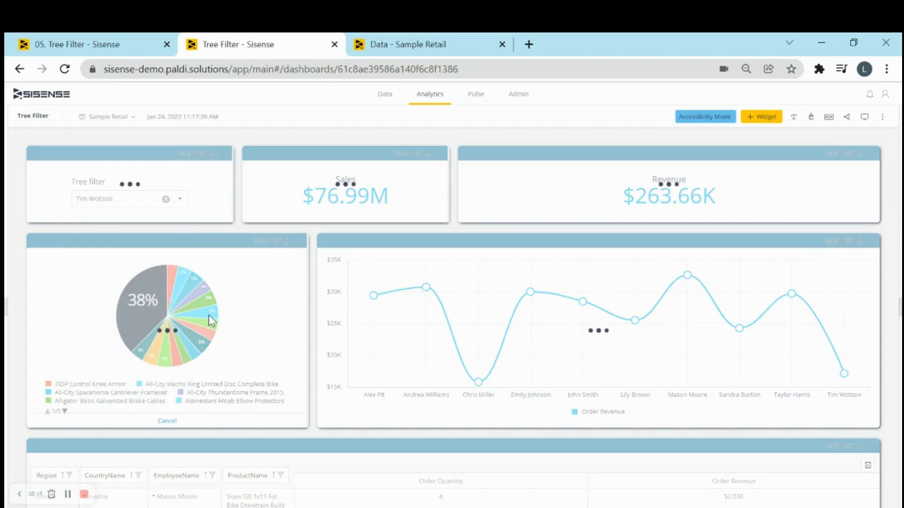
# Step: Check the filtered charts and table, and view the dashboard's mapped ID filter
pyautogui.scroll(-2, 285, 320)
pyautogui.scroll(-2, 290, 320)
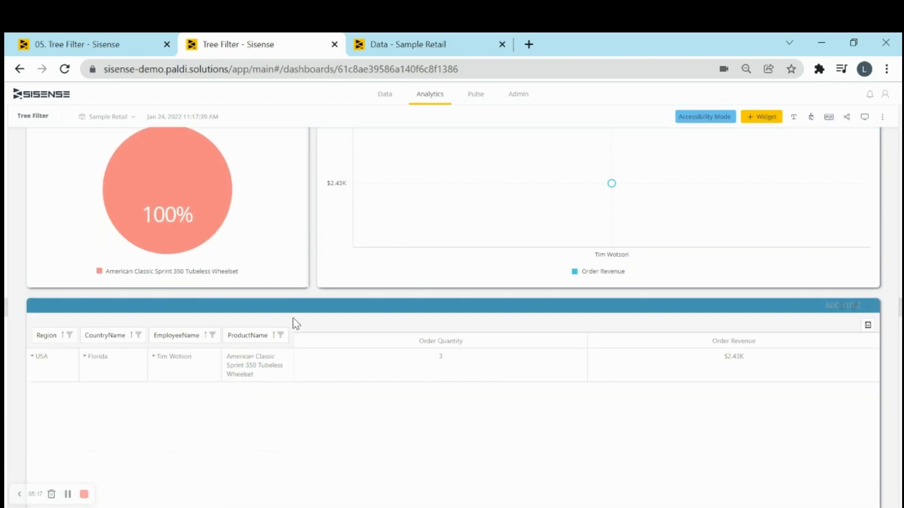
pyautogui.scroll(4, 334, 298)
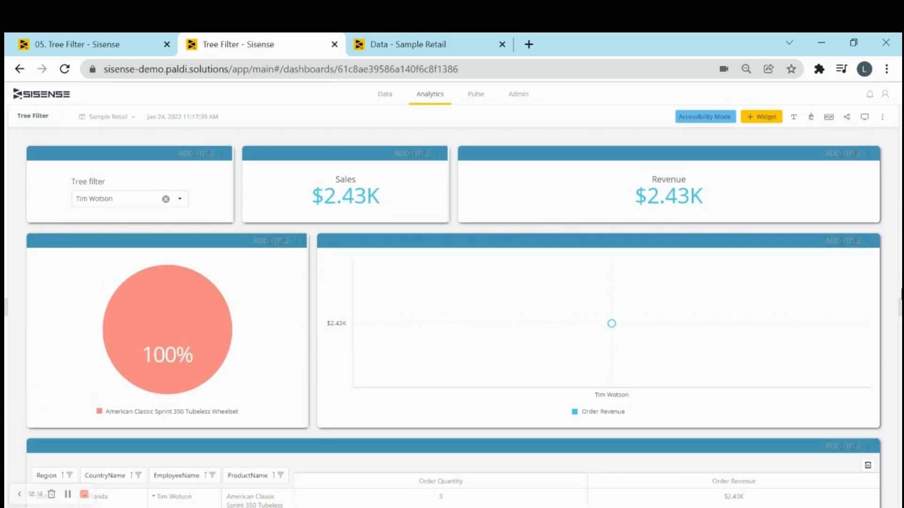
pyautogui.click(898, 307)
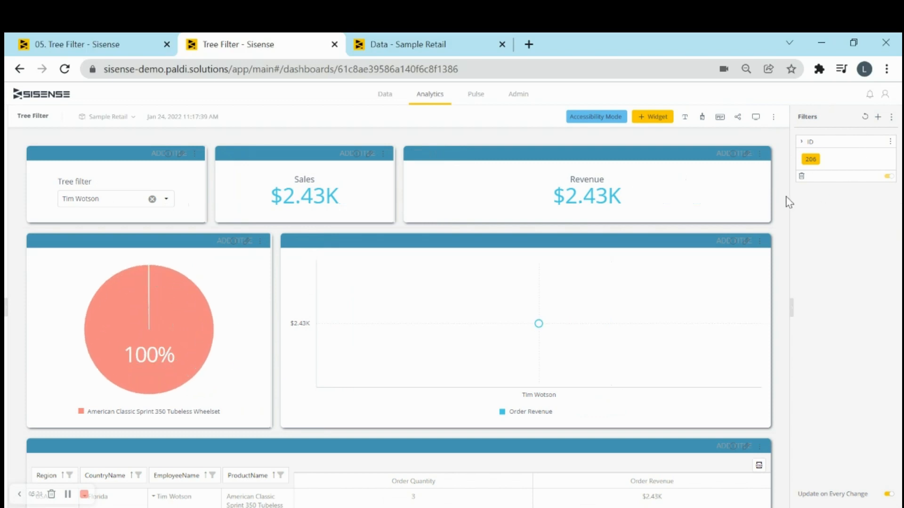
pyautogui.click(792, 309)
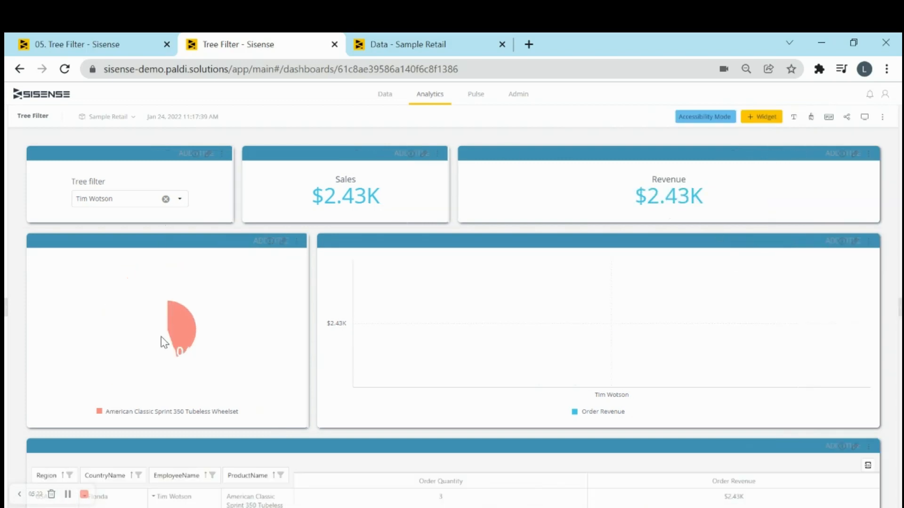